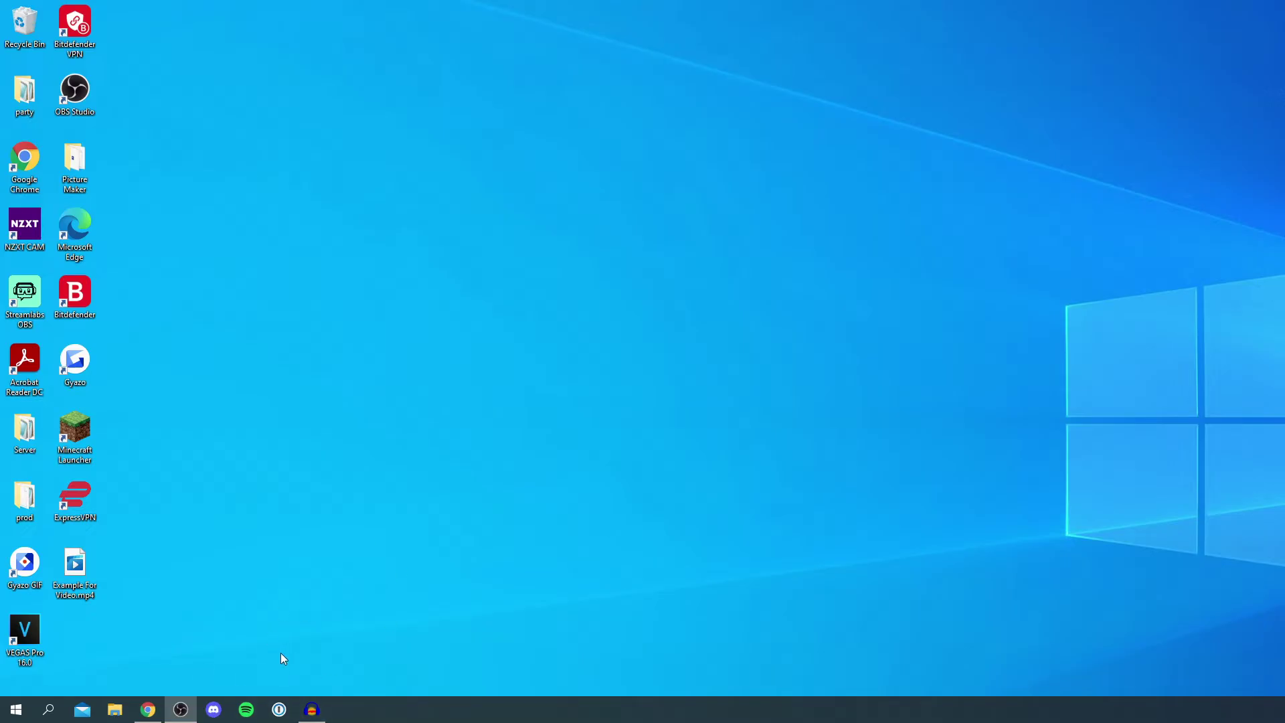
Search Google in Chrome for "vlc media player" and open the official VideoLAN website from the results
{"action": "left_click", "coordinate": [148, 709]}
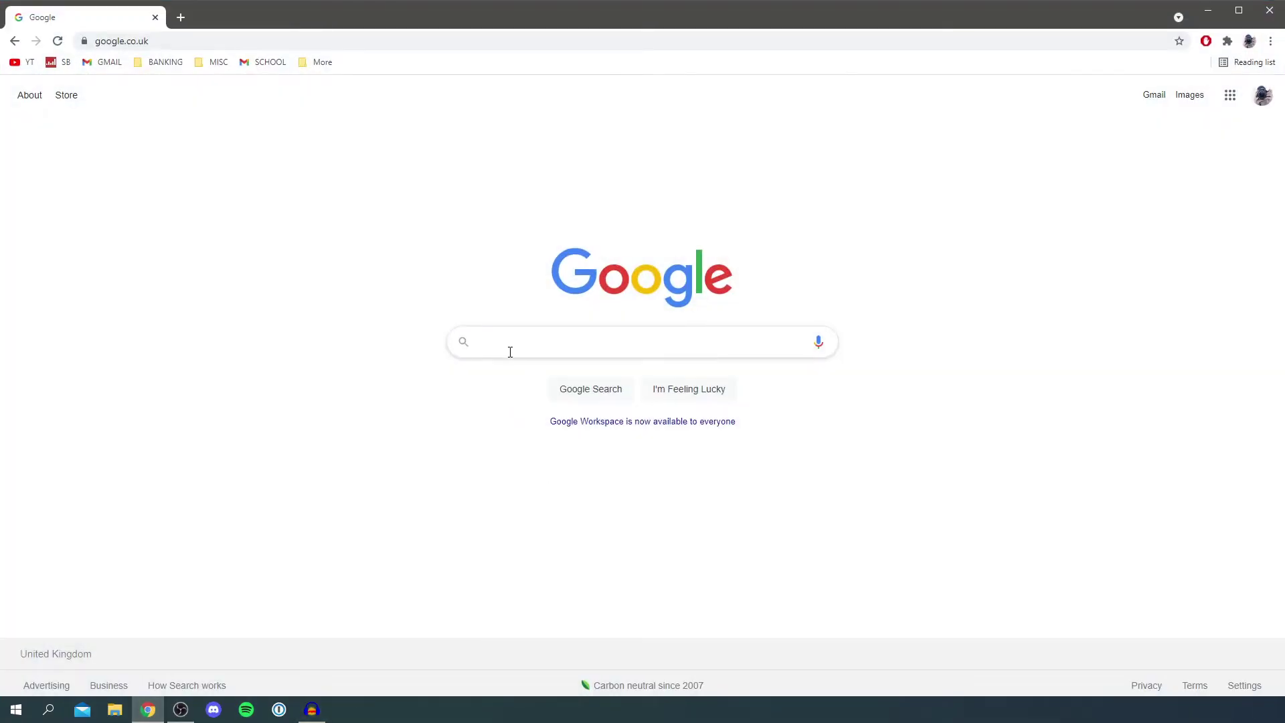
{"action": "type", "text": "vlc m"}
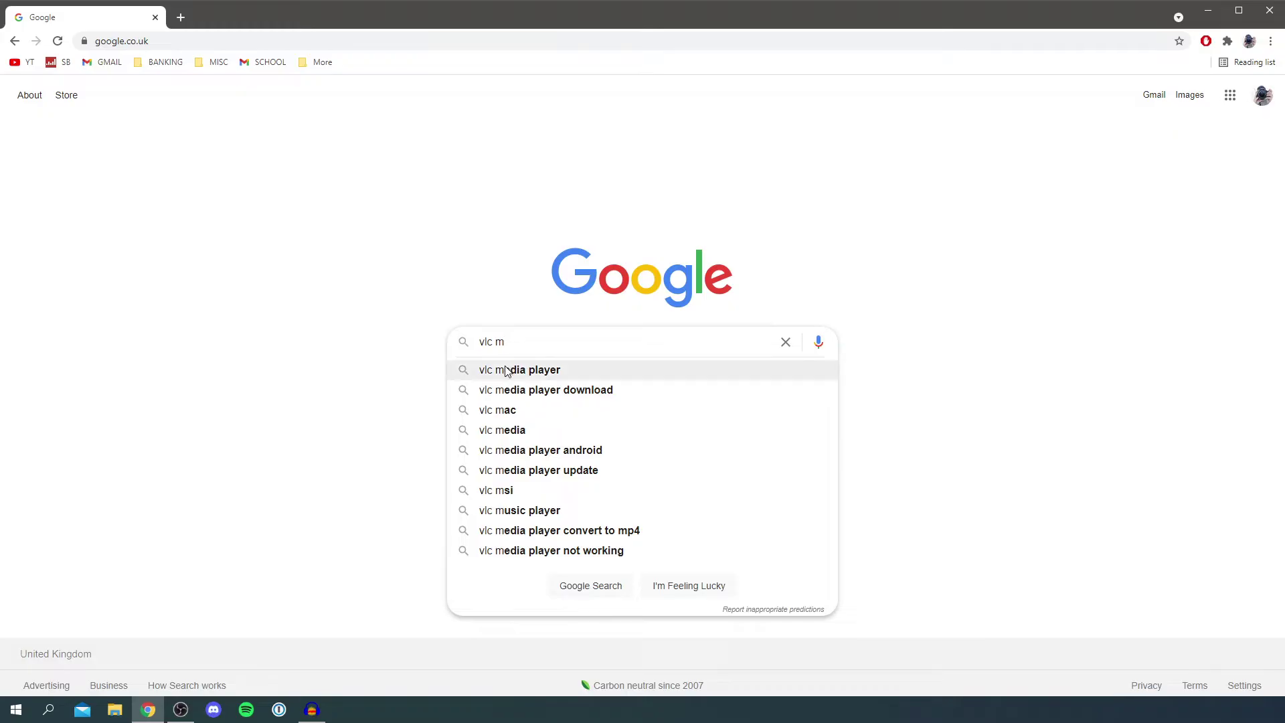
{"action": "left_click", "coordinate": [503, 369]}
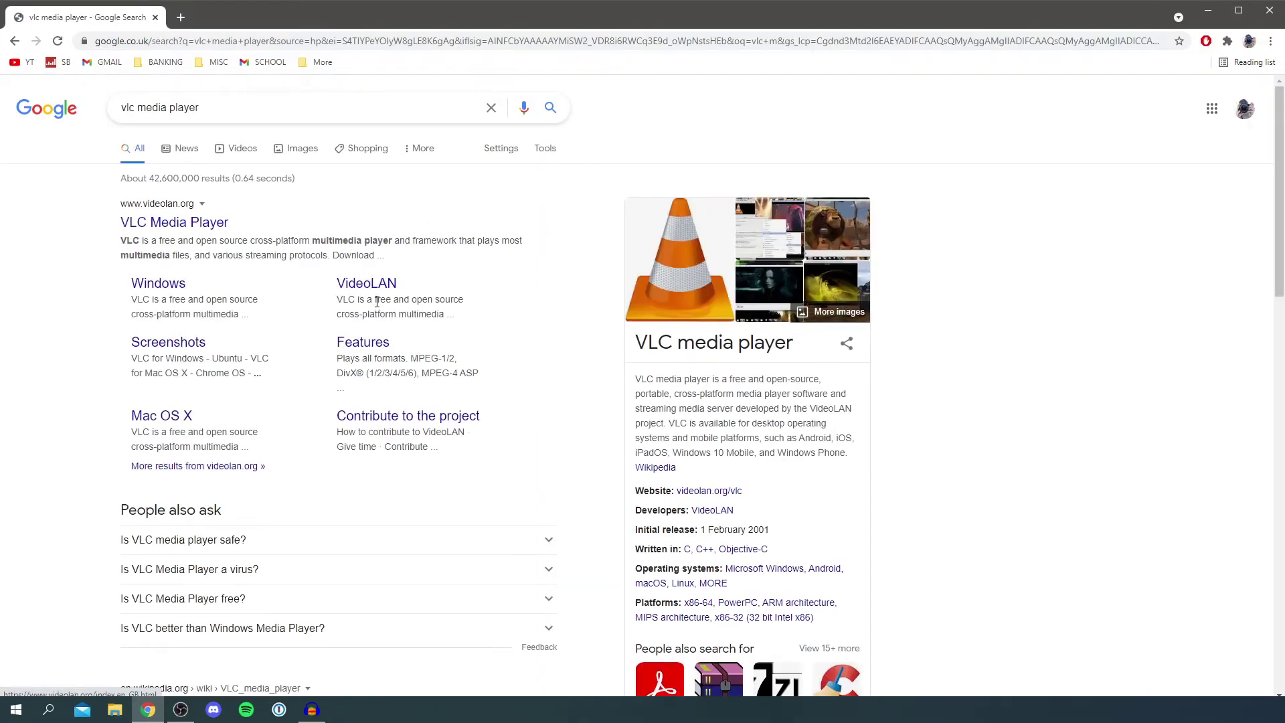
{"action": "scroll", "coordinate": [330, 395], "scroll_direction": "down", "scroll_amount": 1}
{"action": "scroll", "coordinate": [391, 388], "scroll_direction": "up", "scroll_amount": 1}
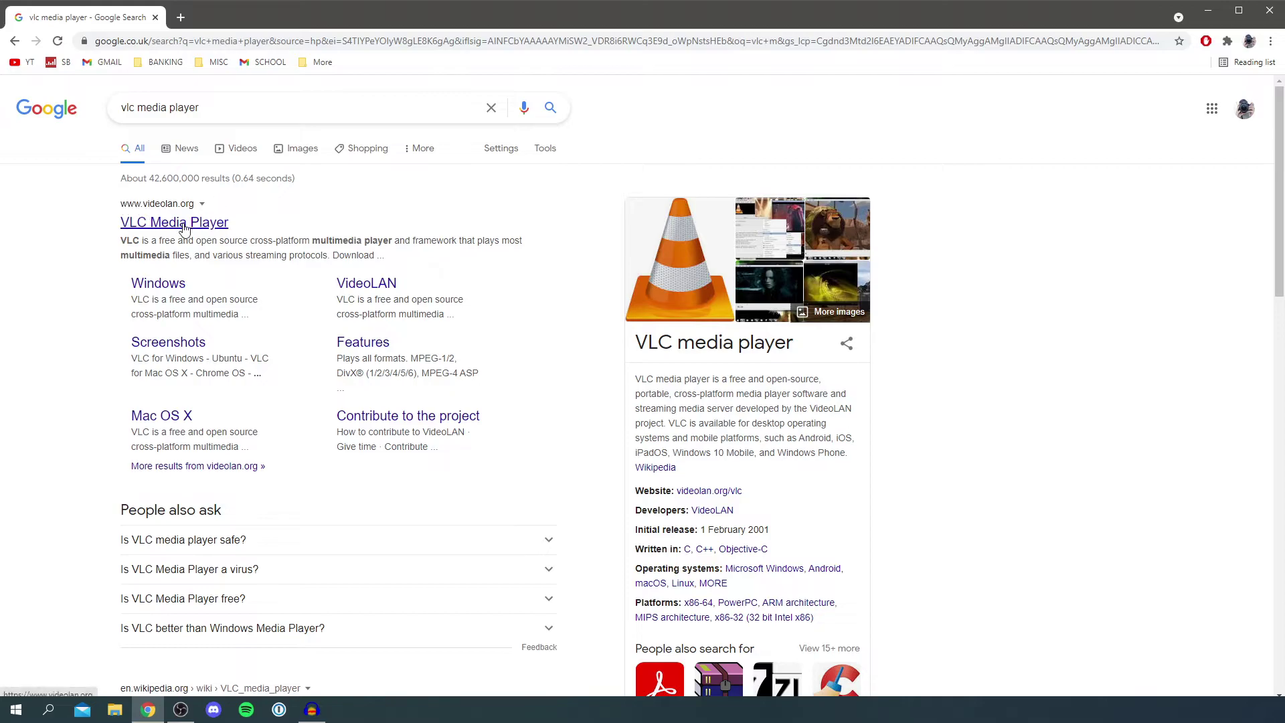
{"action": "left_click", "coordinate": [185, 228]}
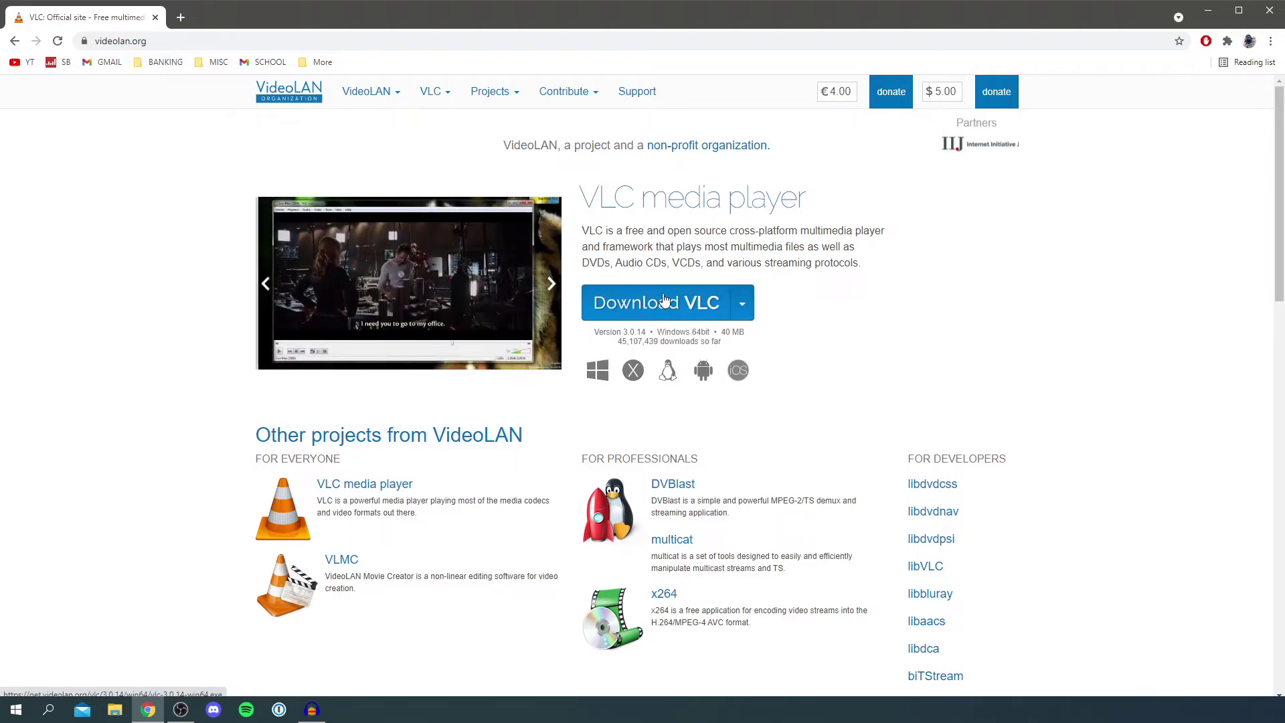
Download VLC 3.0.14 for Windows 64-bit, run the installer and accept English as its language
{"action": "left_click", "coordinate": [665, 304]}
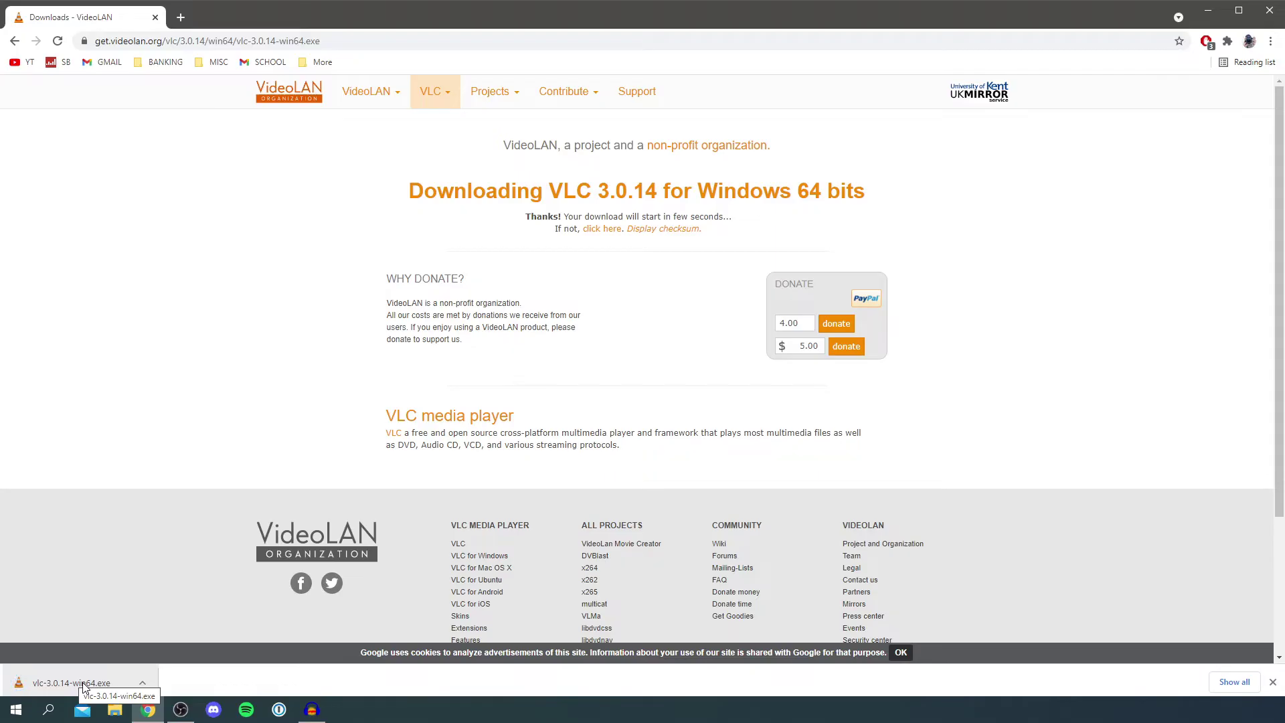
{"action": "left_click", "coordinate": [58, 683]}
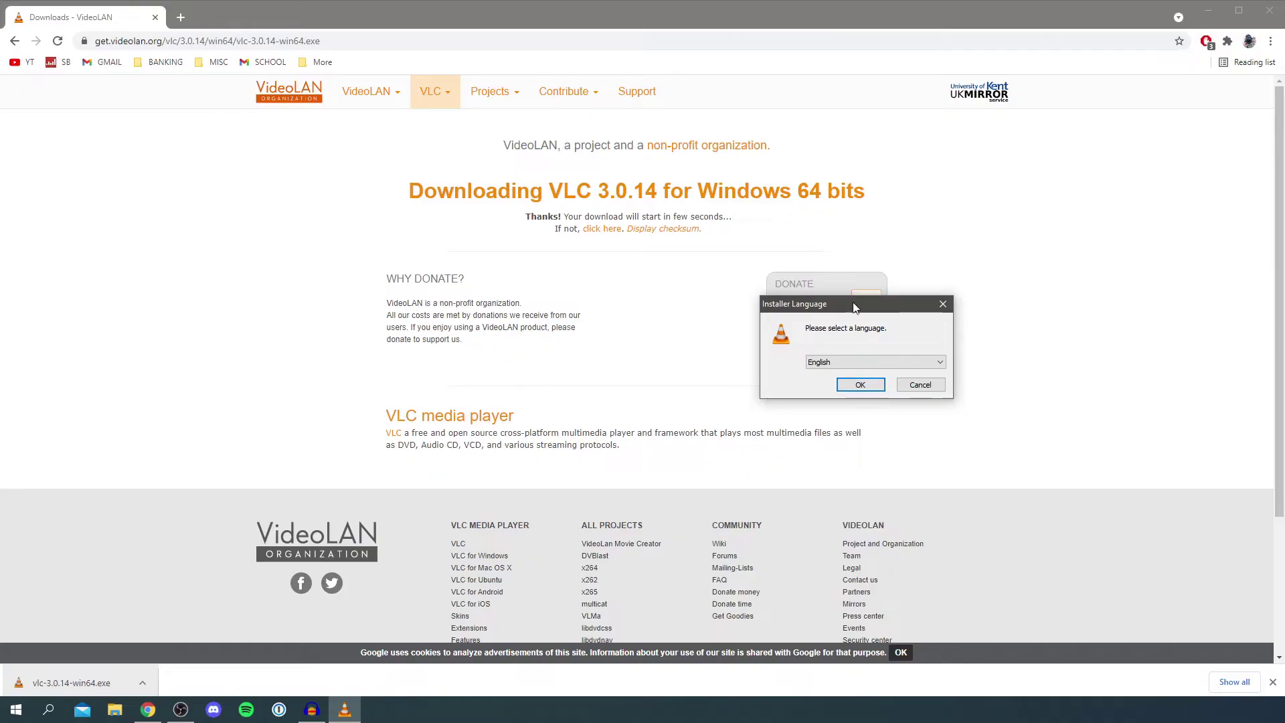
{"action": "left_click_drag", "start_coordinate": [845, 303], "coordinate": [664, 306]}
{"action": "left_click", "coordinate": [1208, 10]}
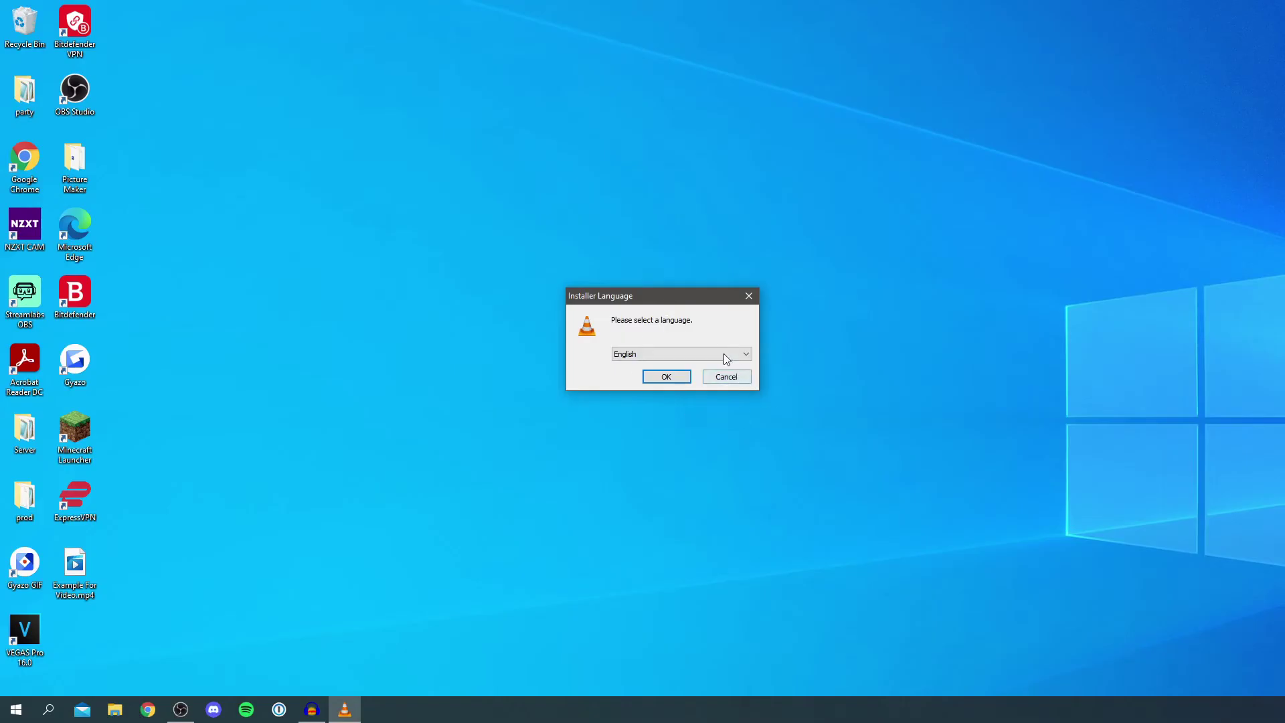
{"action": "left_click", "coordinate": [677, 377]}
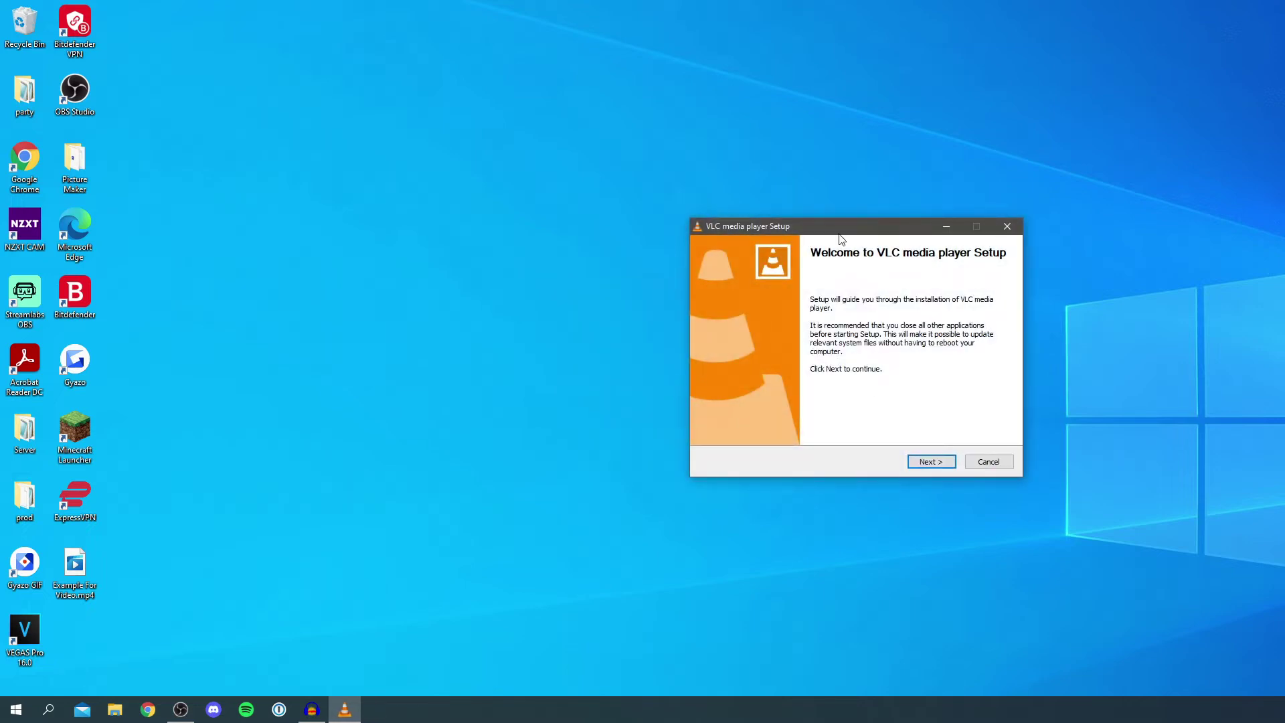
Proceed through the setup's welcome page and license agreement to the component selection
{"action": "left_click_drag", "start_coordinate": [838, 229], "coordinate": [662, 230]}
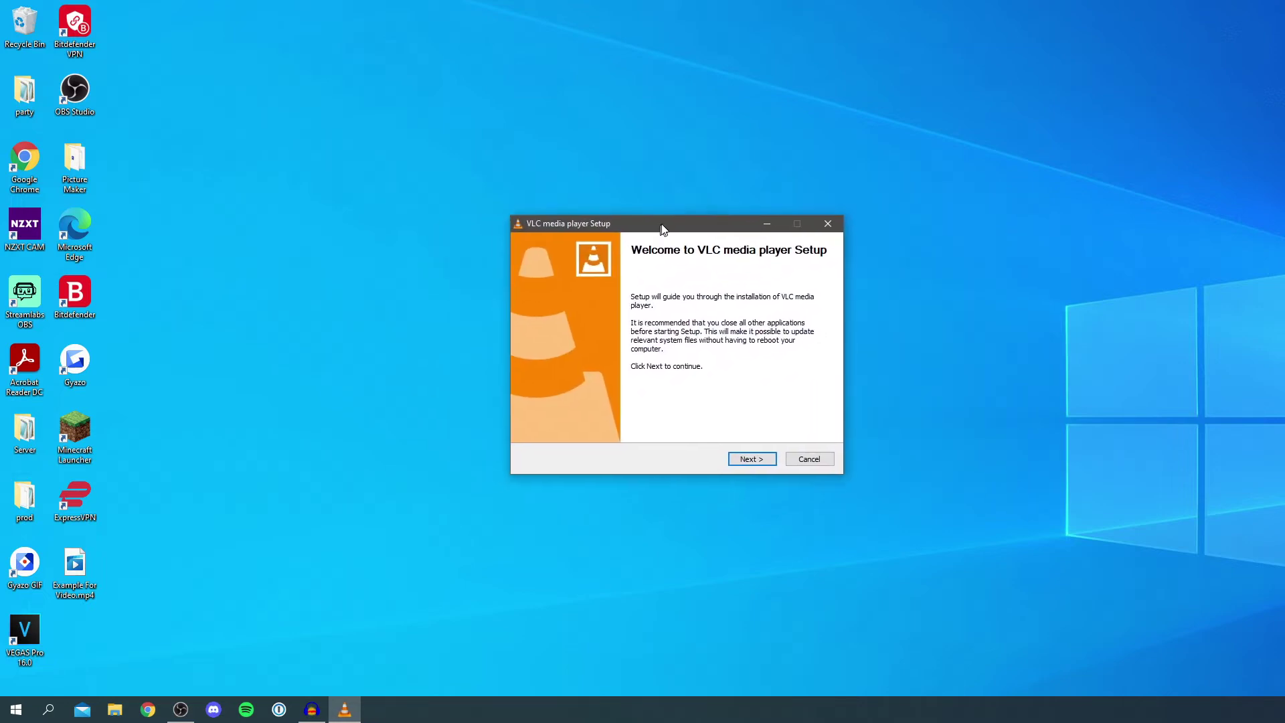
{"action": "left_click", "coordinate": [751, 460]}
{"action": "key", "text": "ctrl+End"}
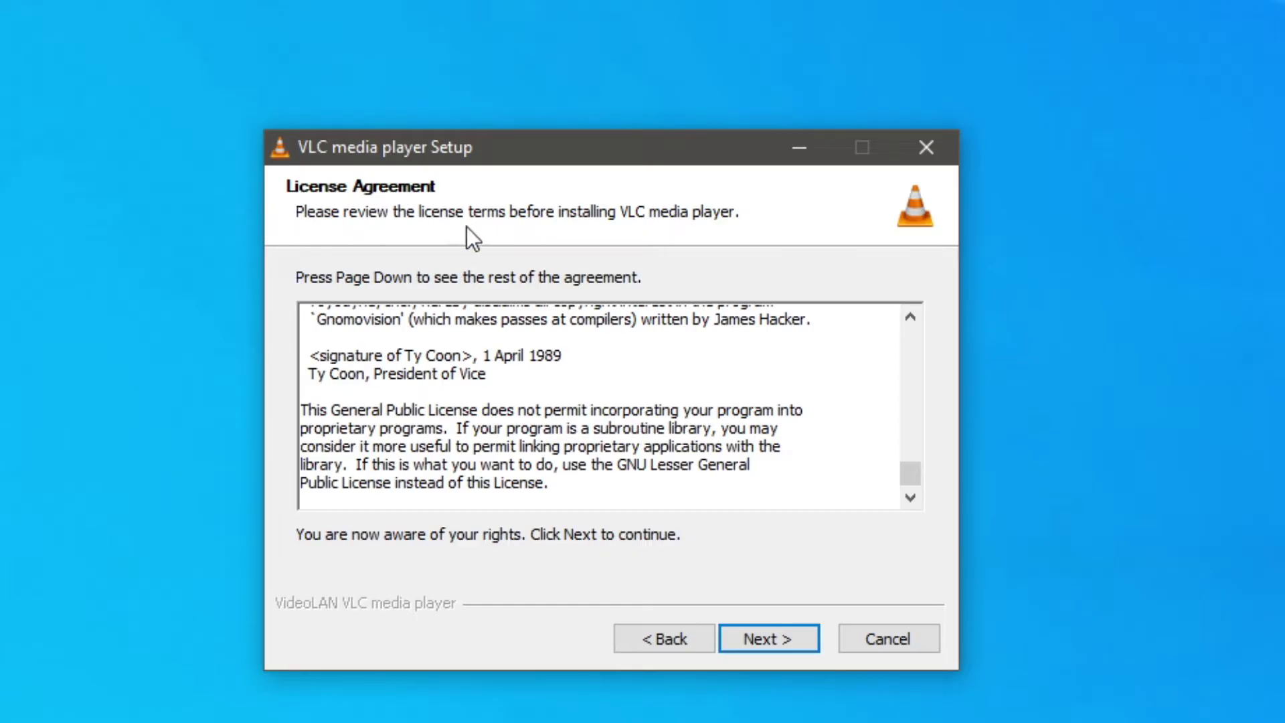
{"action": "left_click", "coordinate": [752, 640]}
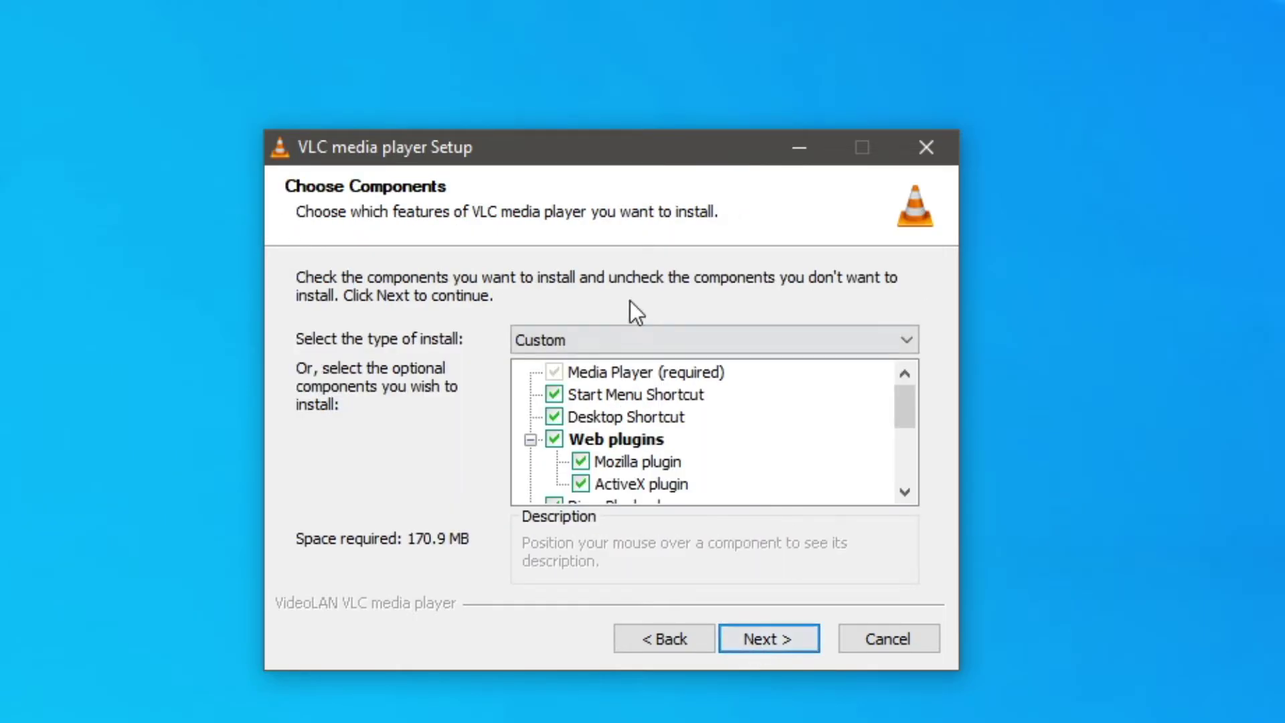
Set the VLC install type to Minimum, review its components and continue to the install location
{"action": "scroll", "coordinate": [627, 409], "scroll_direction": "down", "scroll_amount": 3}
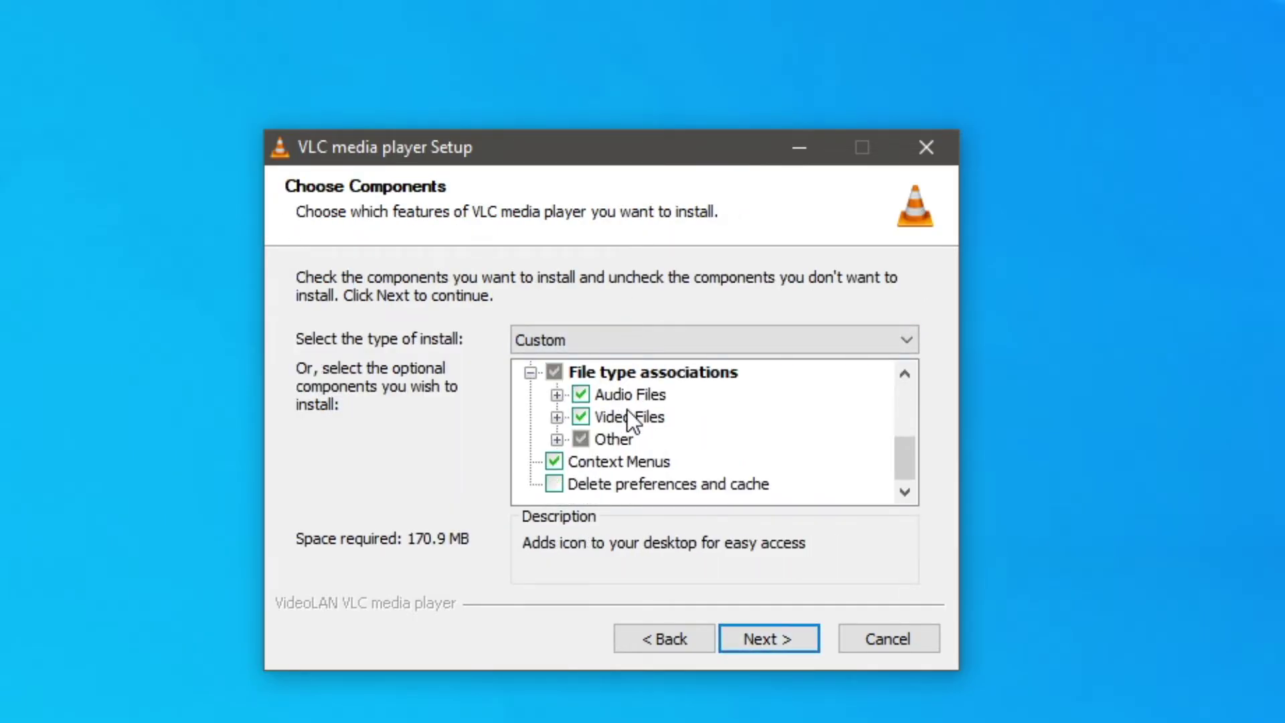
{"action": "scroll", "coordinate": [627, 421], "scroll_direction": "up", "scroll_amount": 4}
{"action": "left_click", "coordinate": [565, 340]}
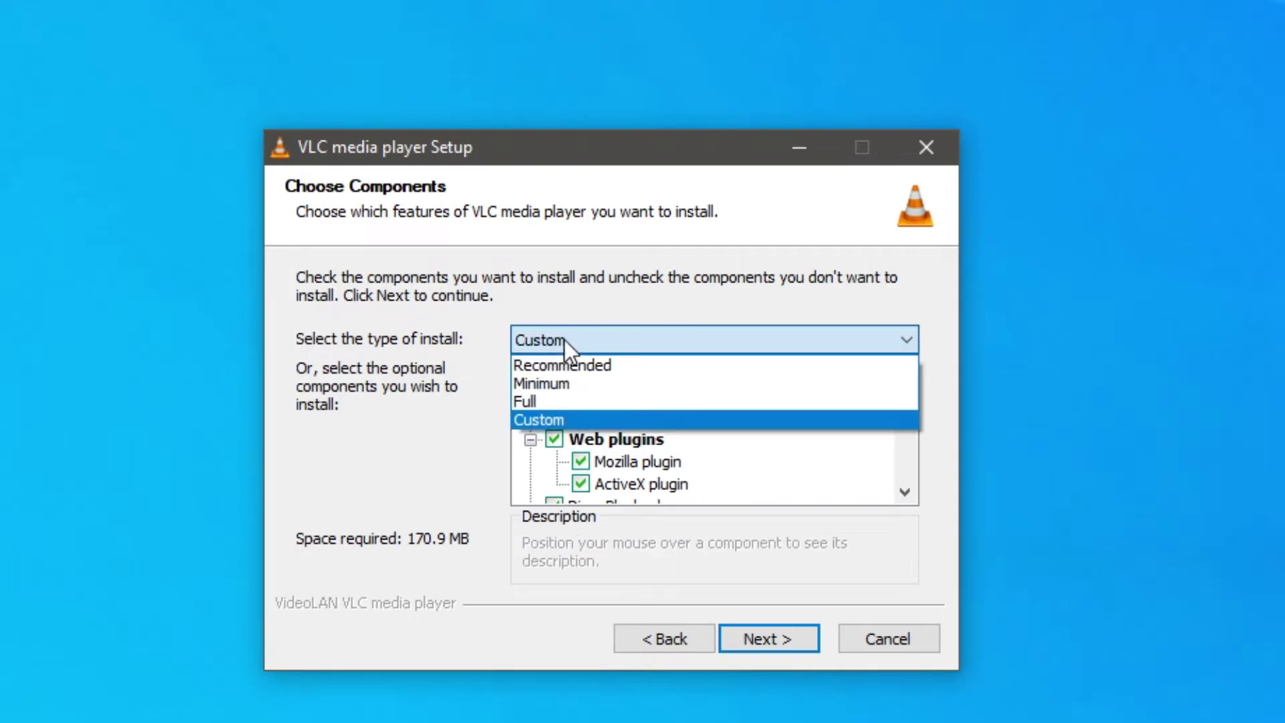
{"action": "left_click", "coordinate": [573, 384]}
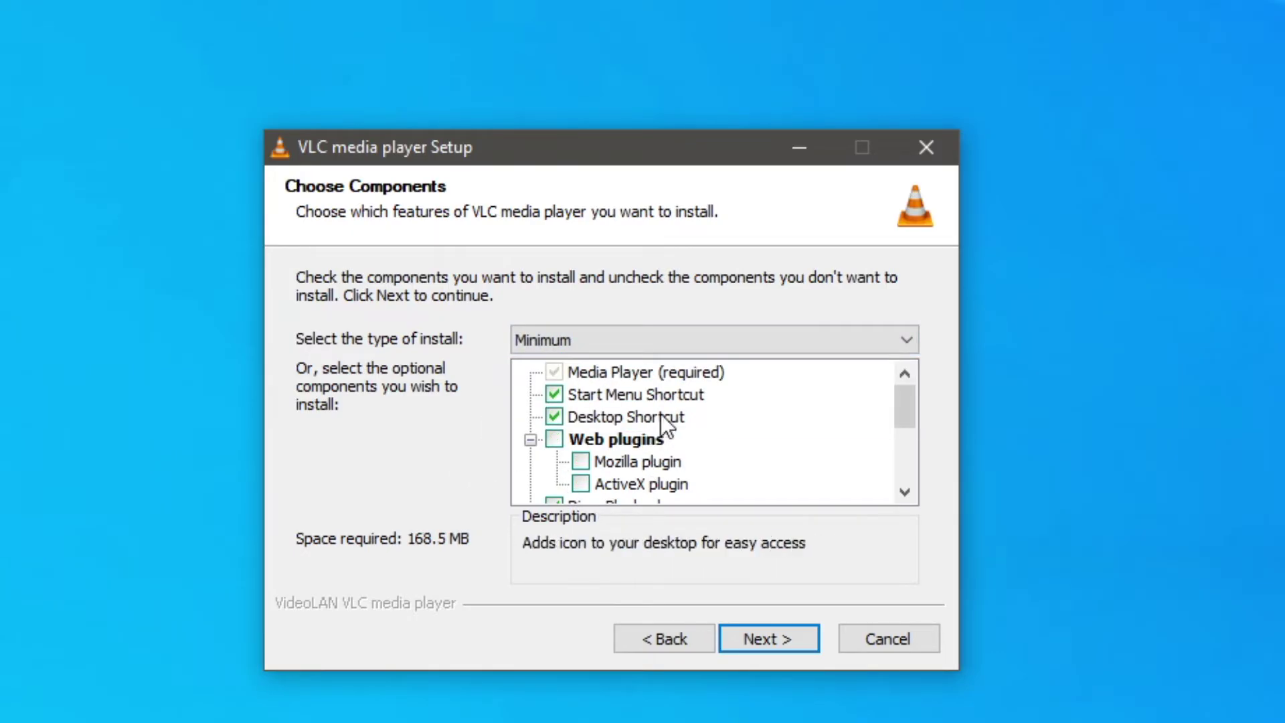
{"action": "scroll", "coordinate": [684, 415], "scroll_direction": "down", "scroll_amount": 3}
{"action": "scroll", "coordinate": [596, 419], "scroll_direction": "up", "scroll_amount": 3}
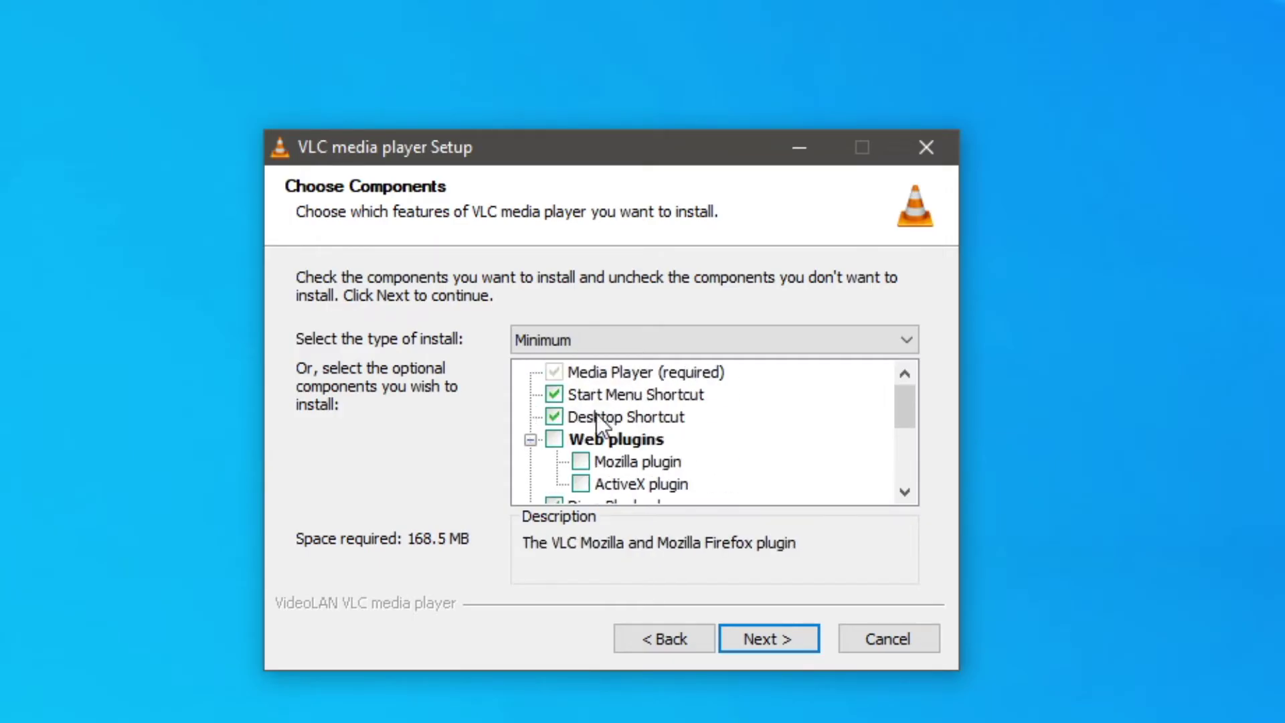
{"action": "scroll", "coordinate": [597, 415], "scroll_direction": "down", "scroll_amount": 1}
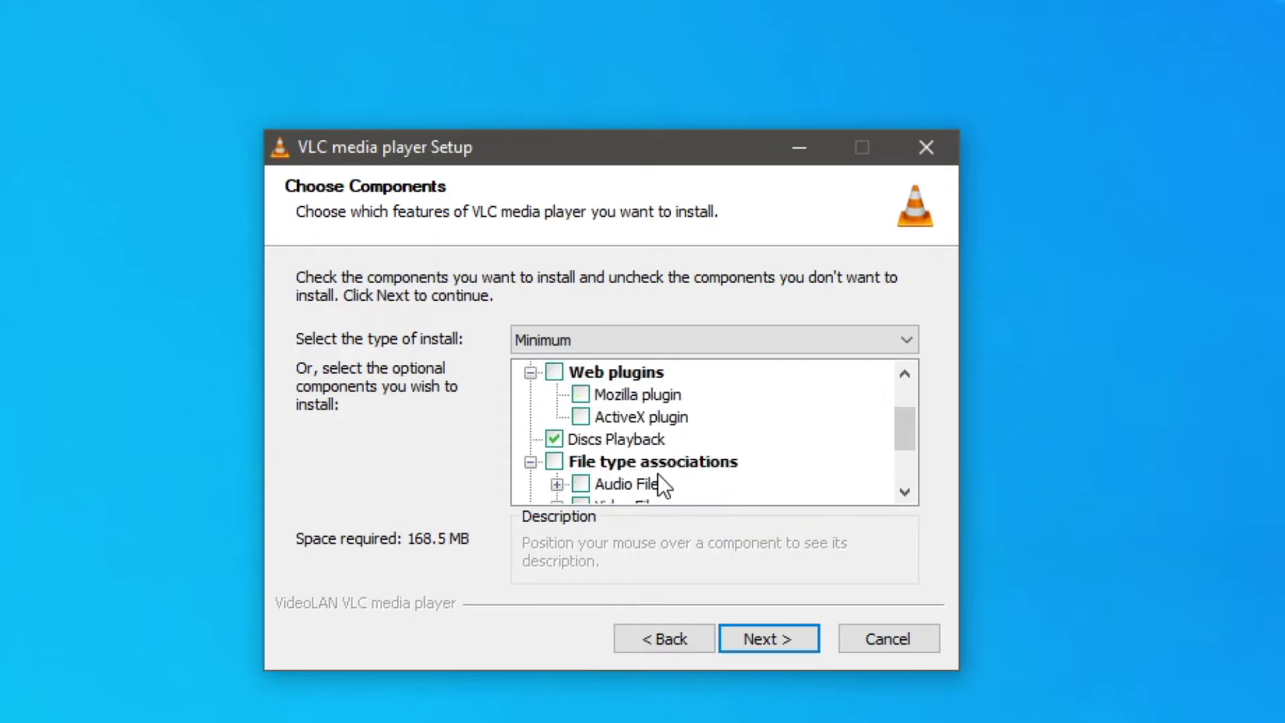
{"action": "left_click", "coordinate": [751, 637]}
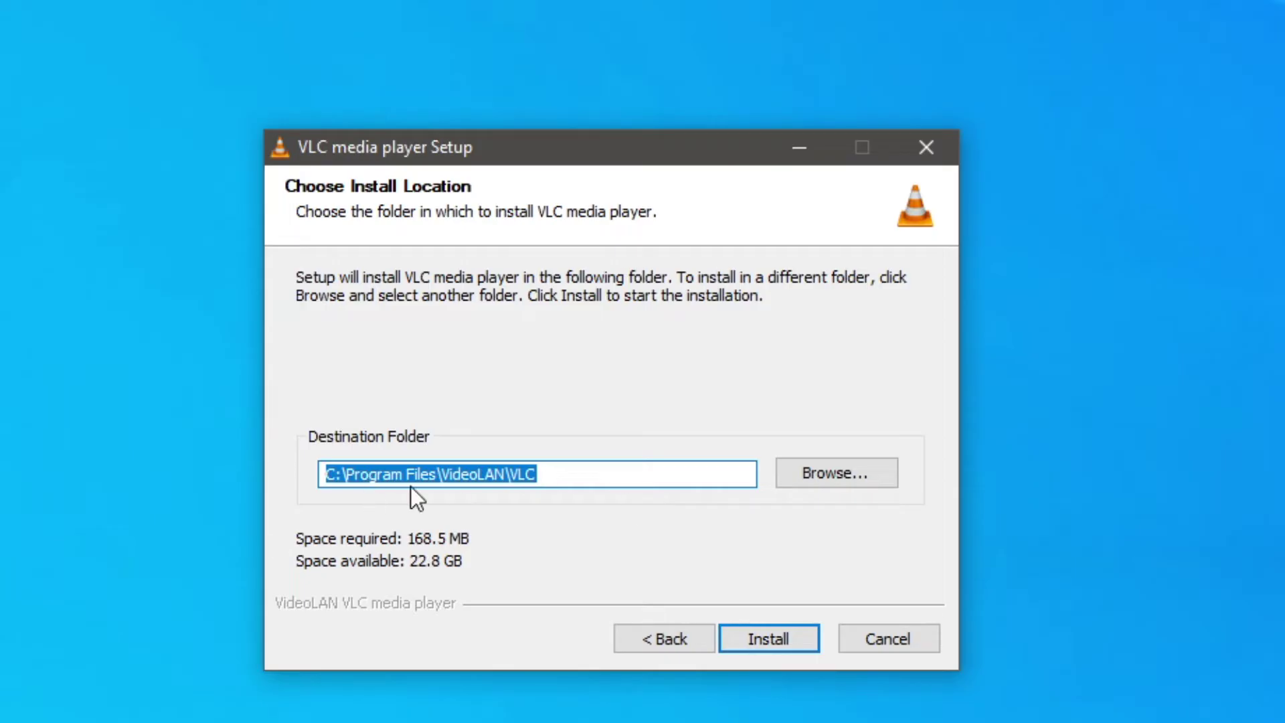
Install VLC in the default destination folder and finish setup without running the player
{"action": "left_click", "coordinate": [778, 638]}
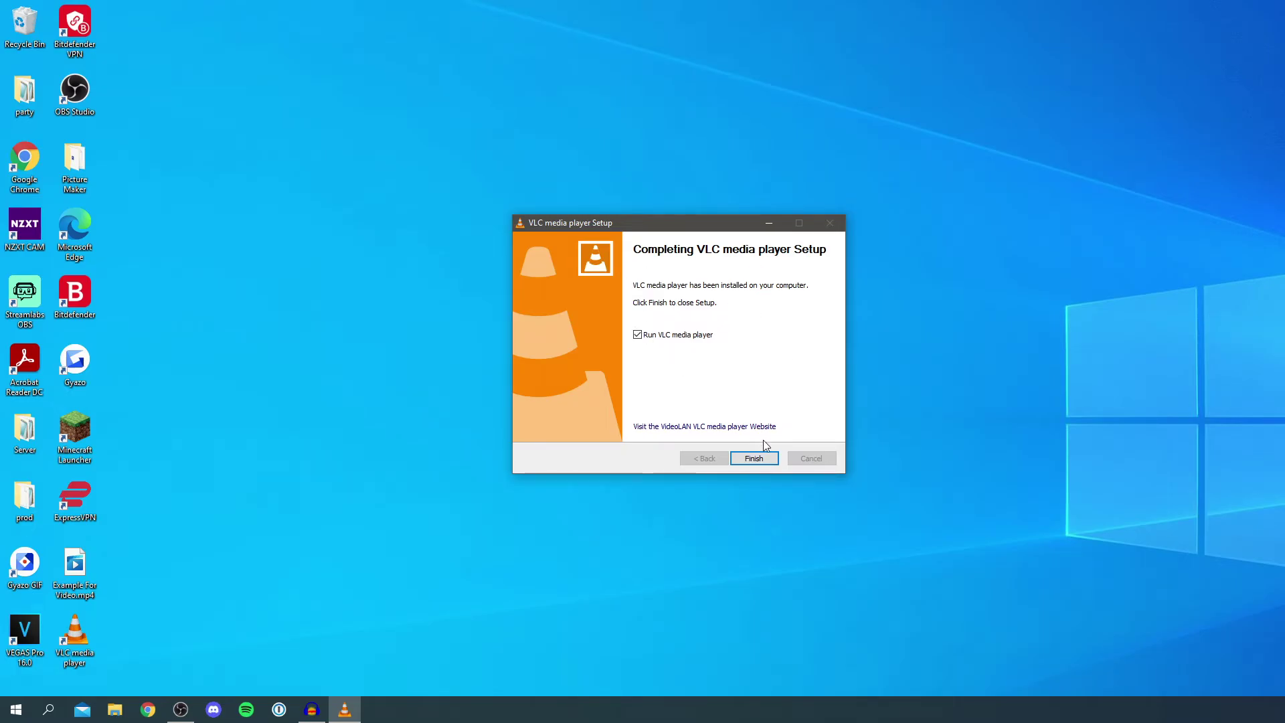
{"action": "left_click", "coordinate": [637, 334]}
{"action": "left_click", "coordinate": [767, 459]}
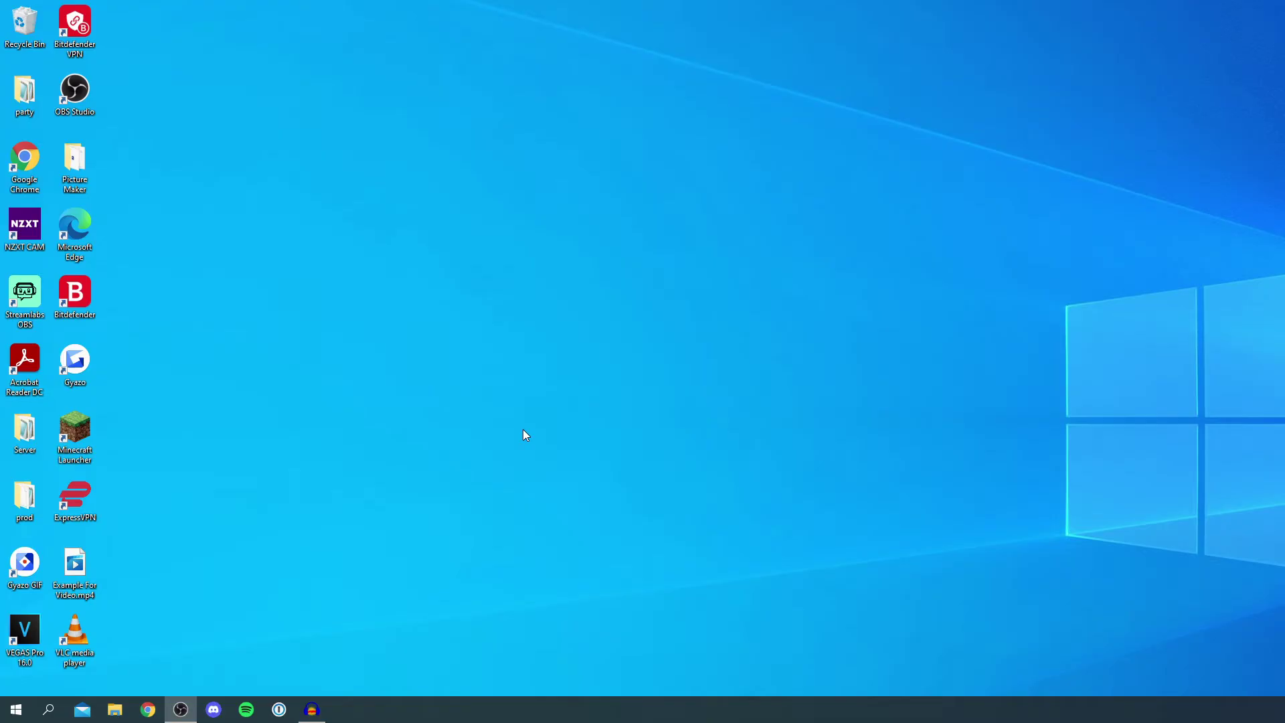
Launch VLC from the desktop and complete the privacy policy dialog with update checks and metadata network access turned off
{"action": "double_click", "coordinate": [64, 651]}
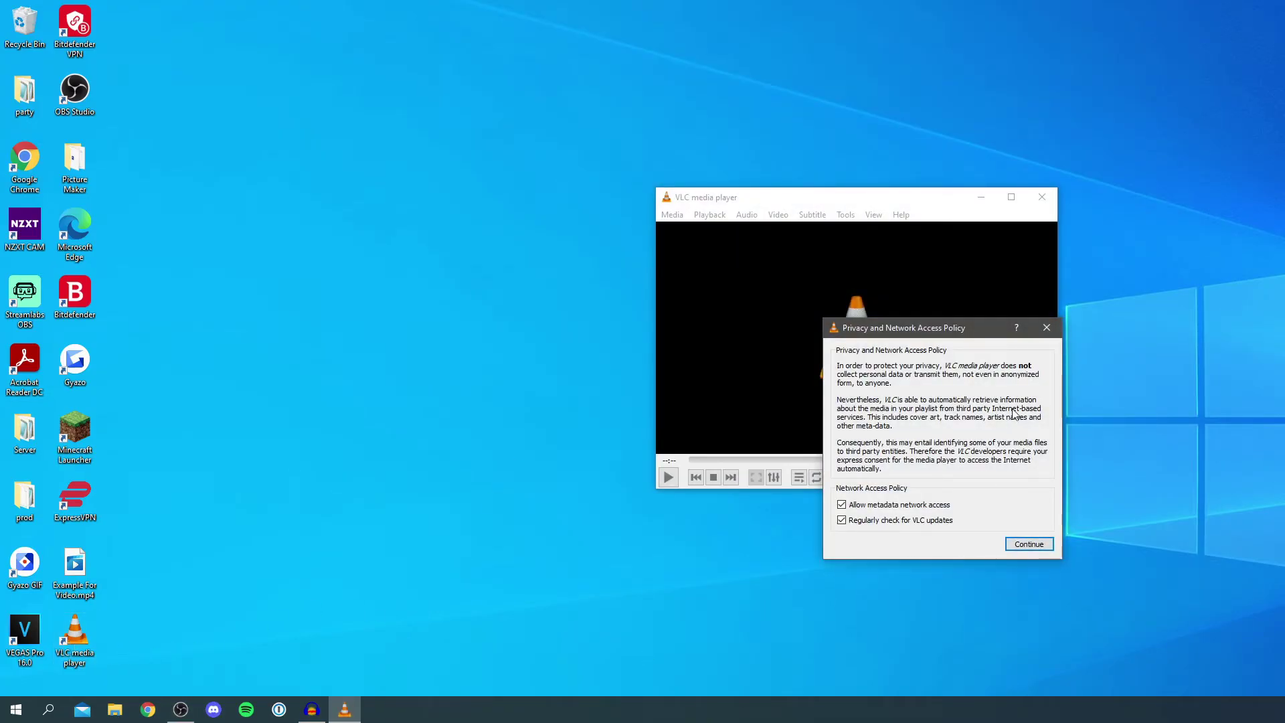
{"action": "left_click_drag", "start_coordinate": [880, 332], "coordinate": [745, 298]}
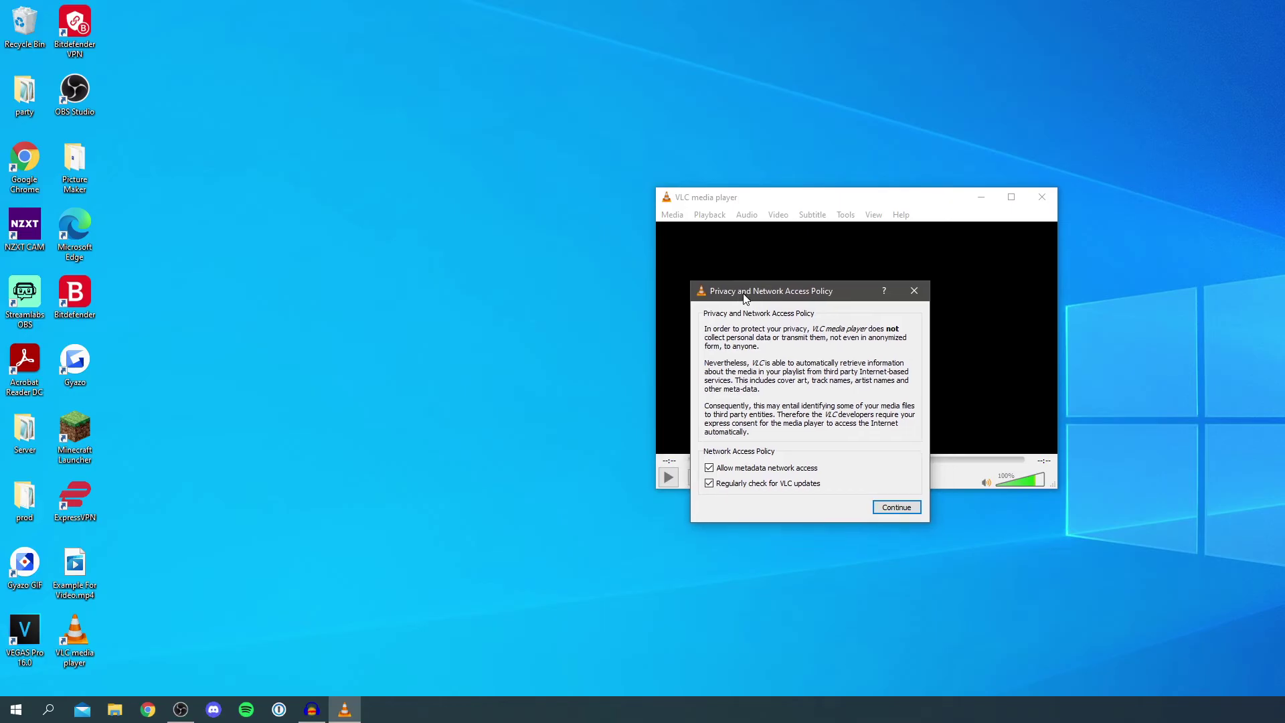
{"action": "left_click", "coordinate": [741, 485]}
{"action": "left_click", "coordinate": [748, 468]}
{"action": "left_click", "coordinate": [897, 507]}
{"action": "left_click_drag", "start_coordinate": [776, 202], "coordinate": [545, 173]}
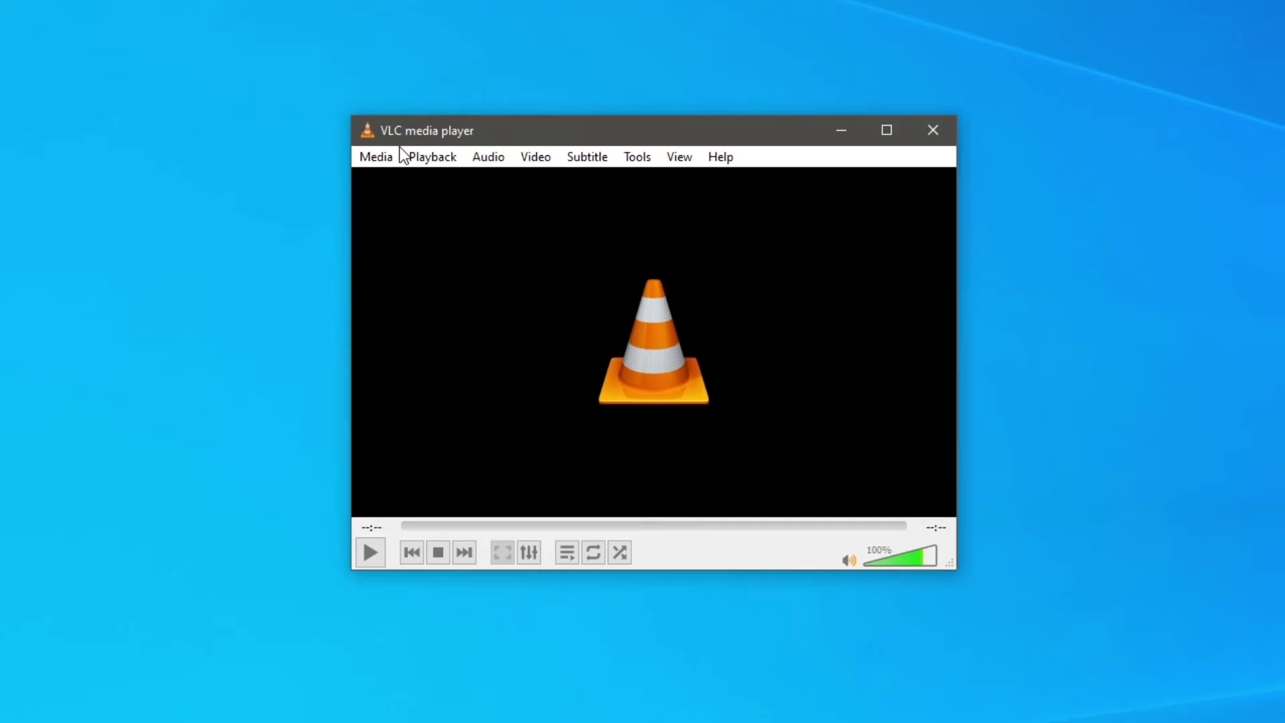
Start a Convert / Save job and add Example For Video.mp4 from the Desktop as its source file
{"action": "left_click", "coordinate": [376, 157]}
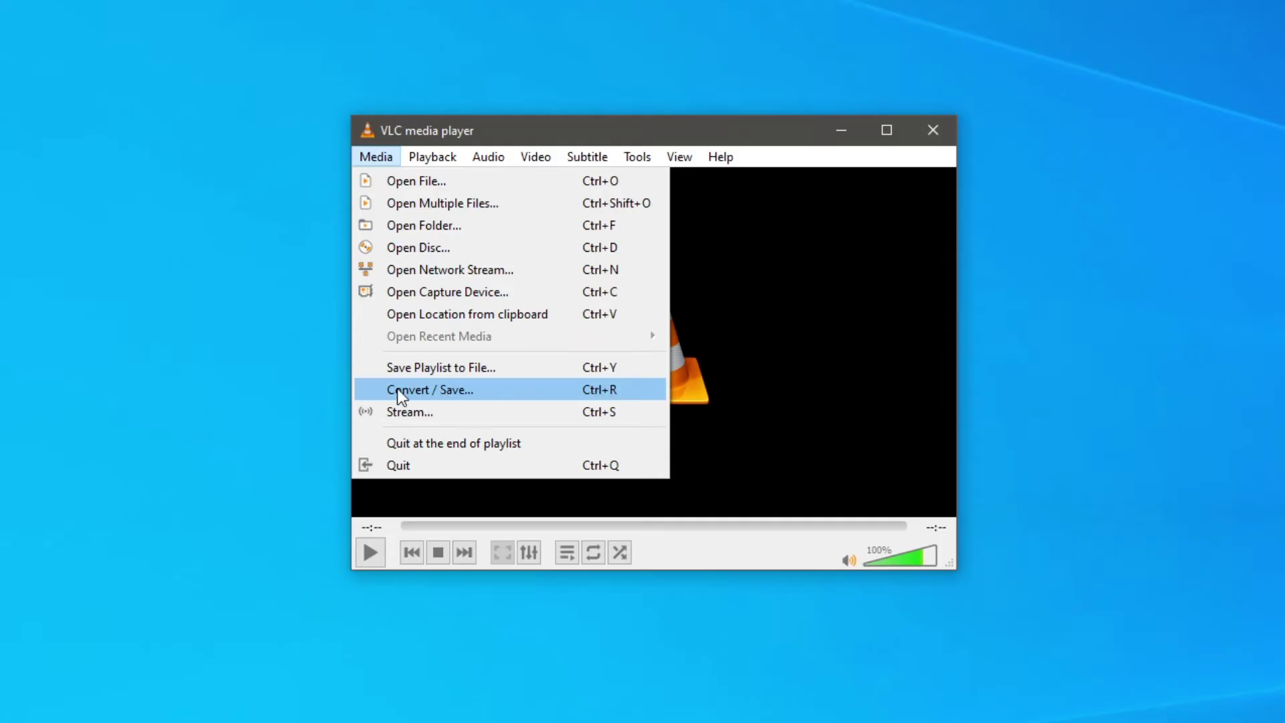
{"action": "left_click", "coordinate": [456, 391]}
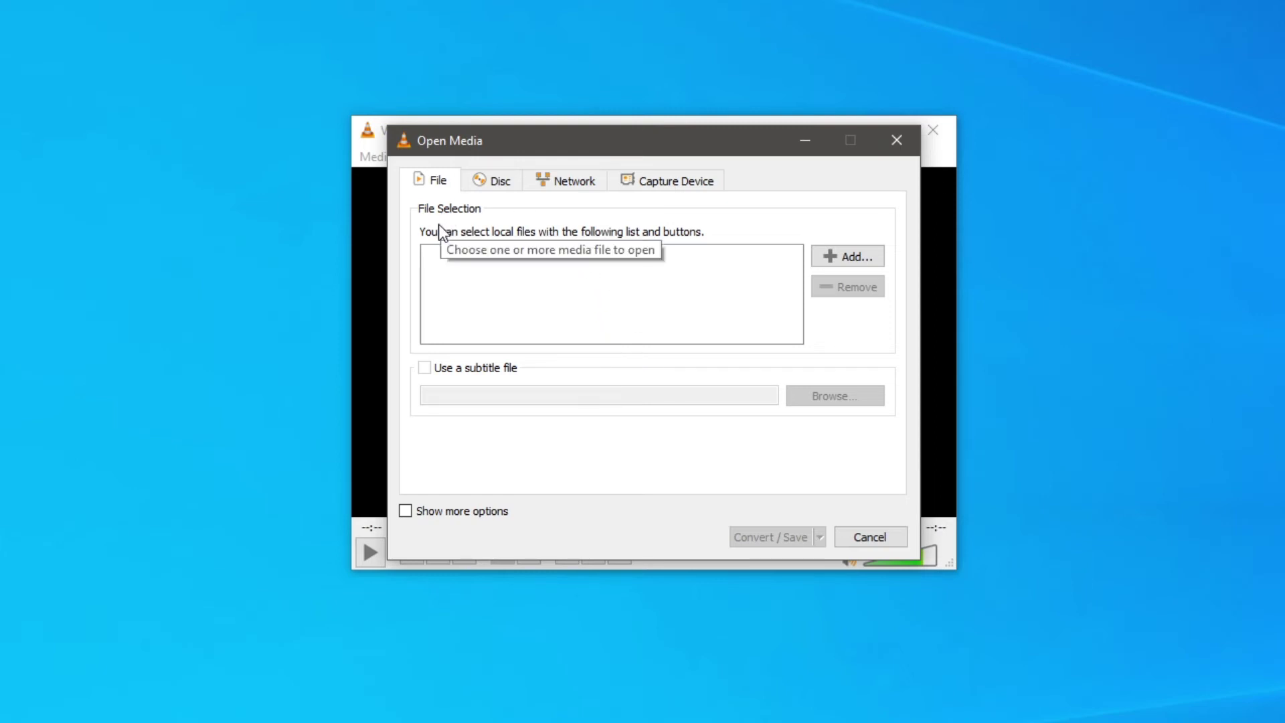
{"action": "left_click", "coordinate": [838, 258]}
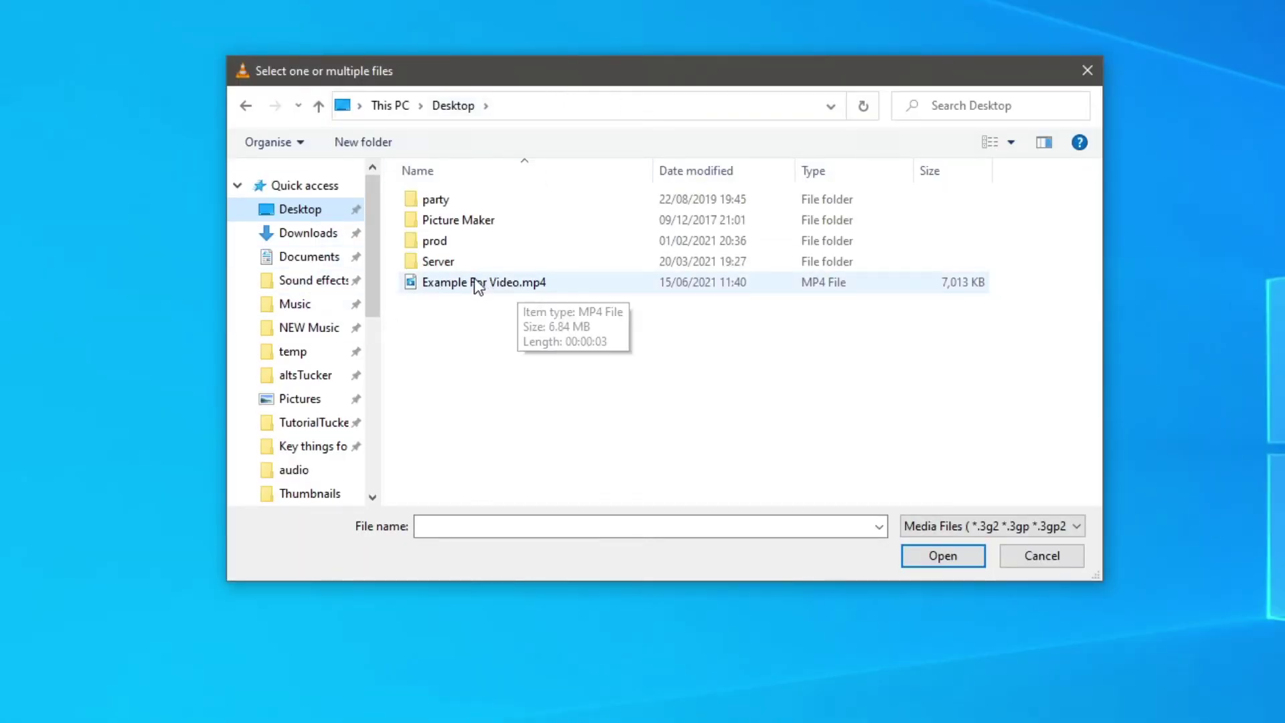
{"action": "left_click", "coordinate": [573, 284]}
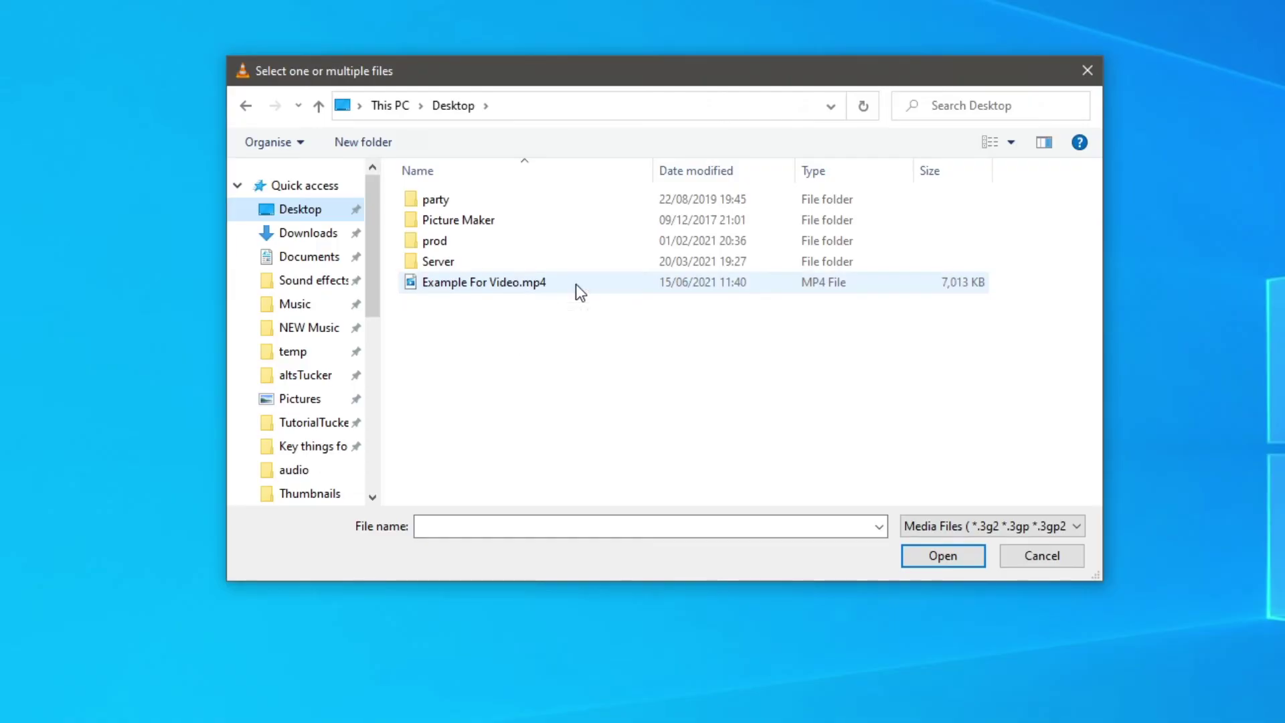
{"action": "double_click", "coordinate": [628, 285]}
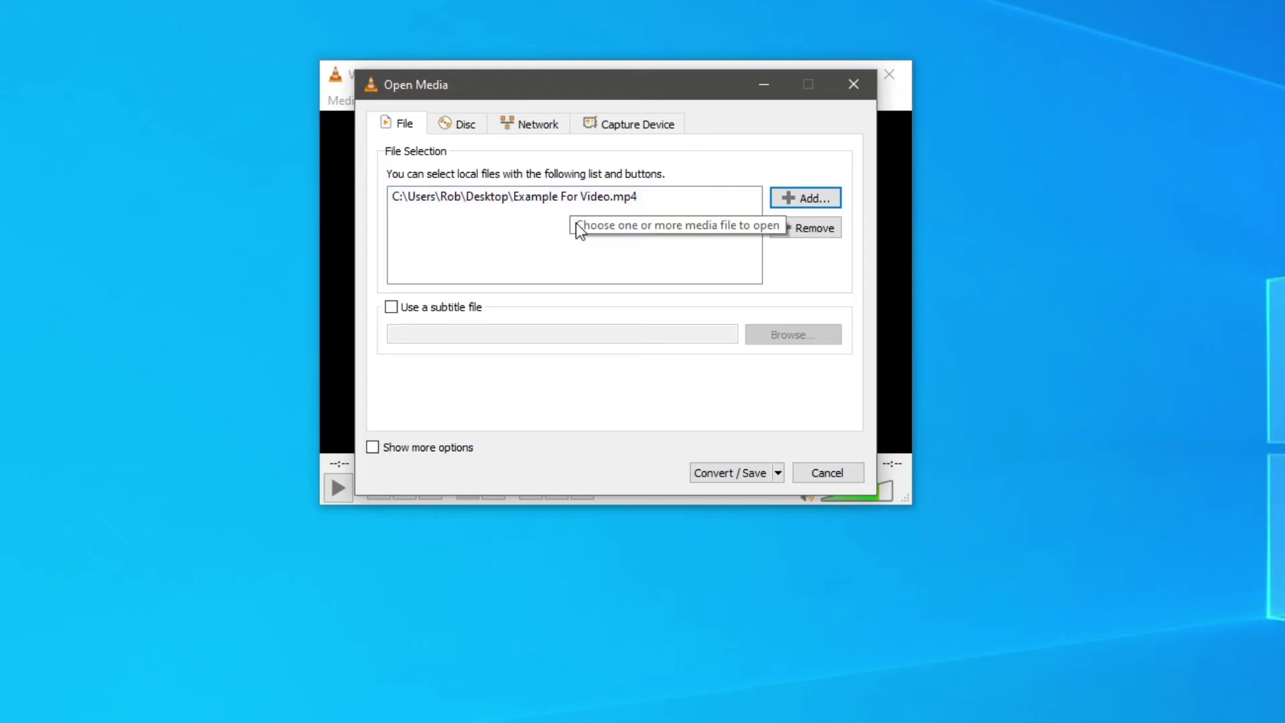
Proceed to the conversion settings and choose the Audio - MP3 profile
{"action": "left_click", "coordinate": [726, 480]}
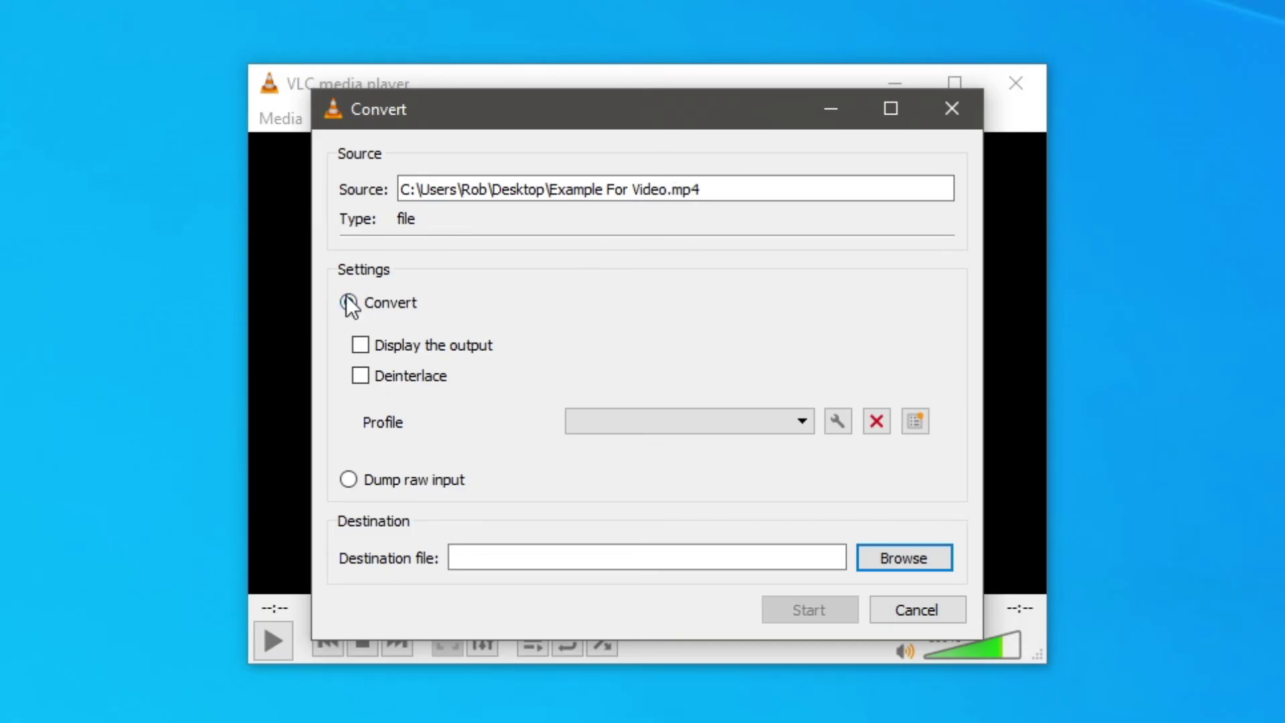
{"action": "left_click", "coordinate": [630, 424]}
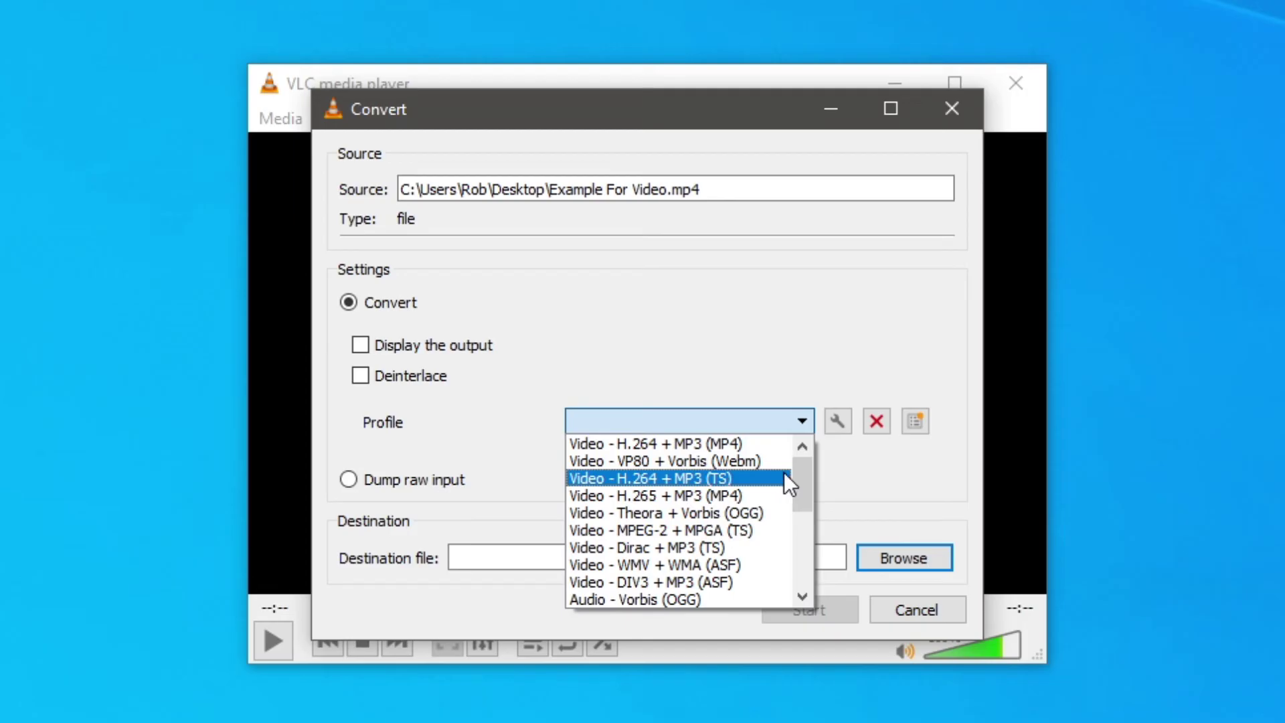
{"action": "left_click", "coordinate": [816, 502]}
{"action": "left_click", "coordinate": [797, 421]}
{"action": "scroll", "coordinate": [812, 483], "scroll_direction": "down", "scroll_amount": 1}
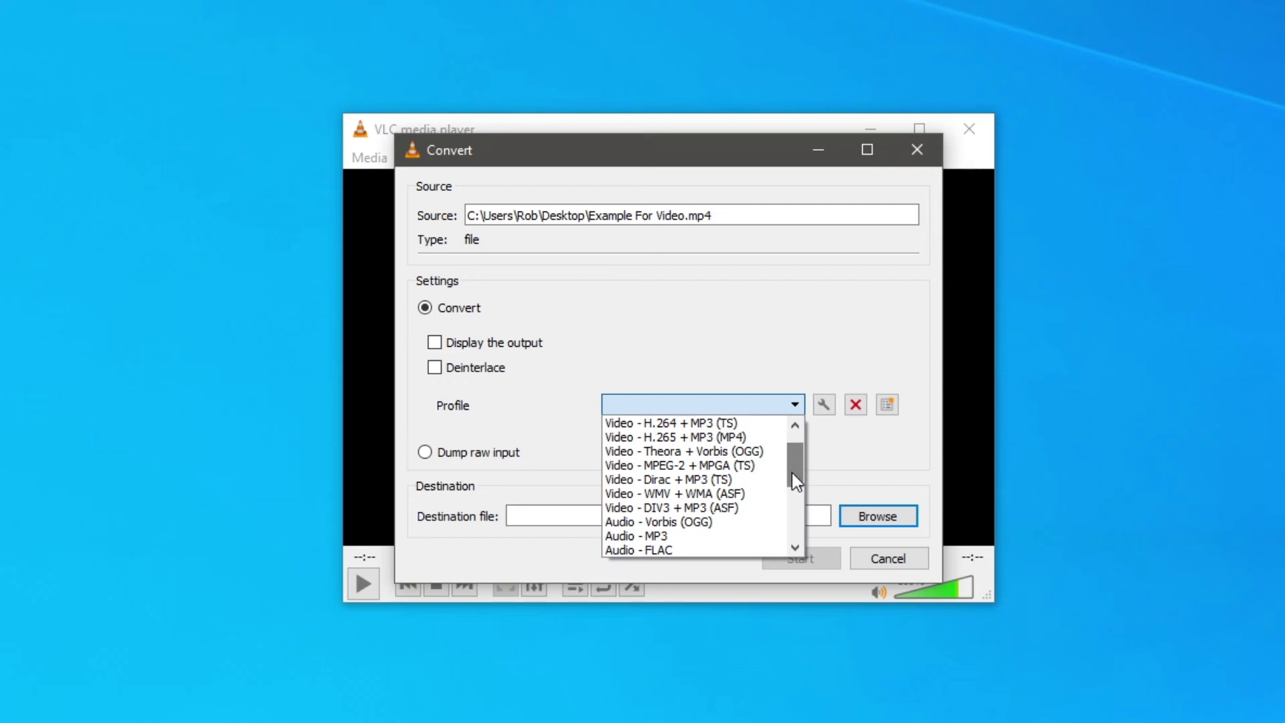
{"action": "left_click", "coordinate": [639, 533]}
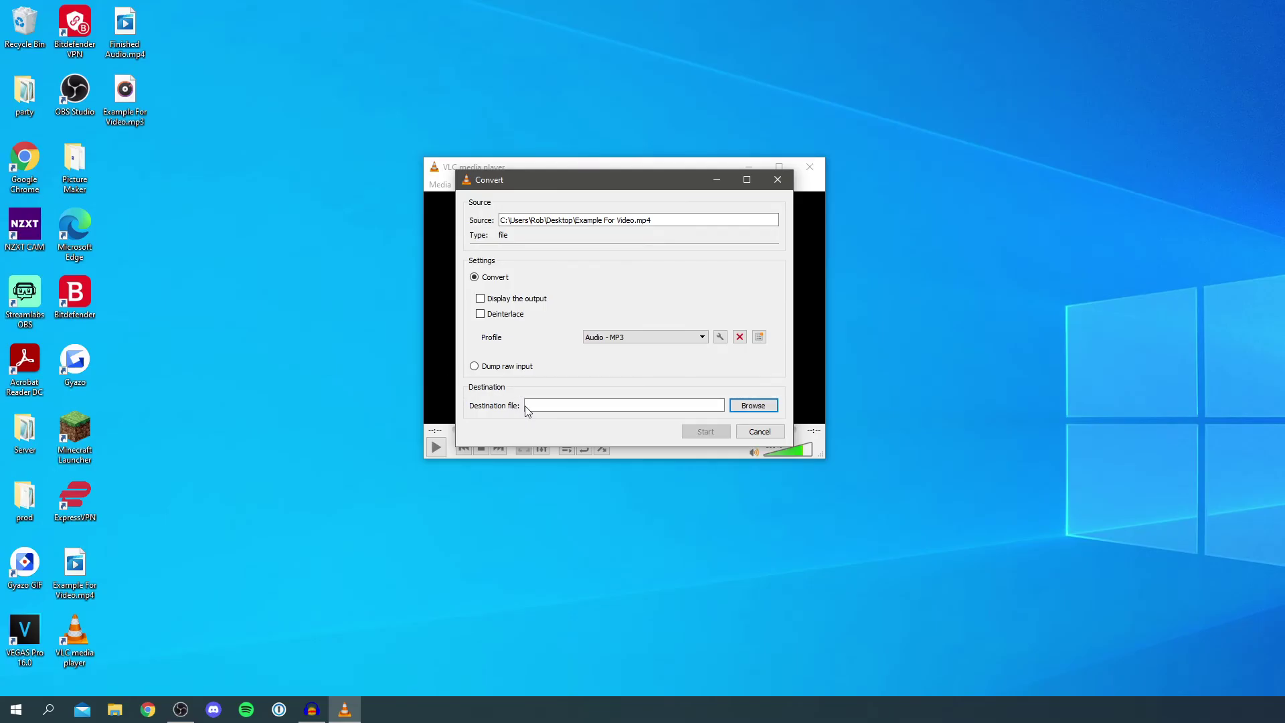
Set the destination file to Example For audio.mp3 on the Desktop and start the conversion
{"action": "left_click", "coordinate": [743, 406]}
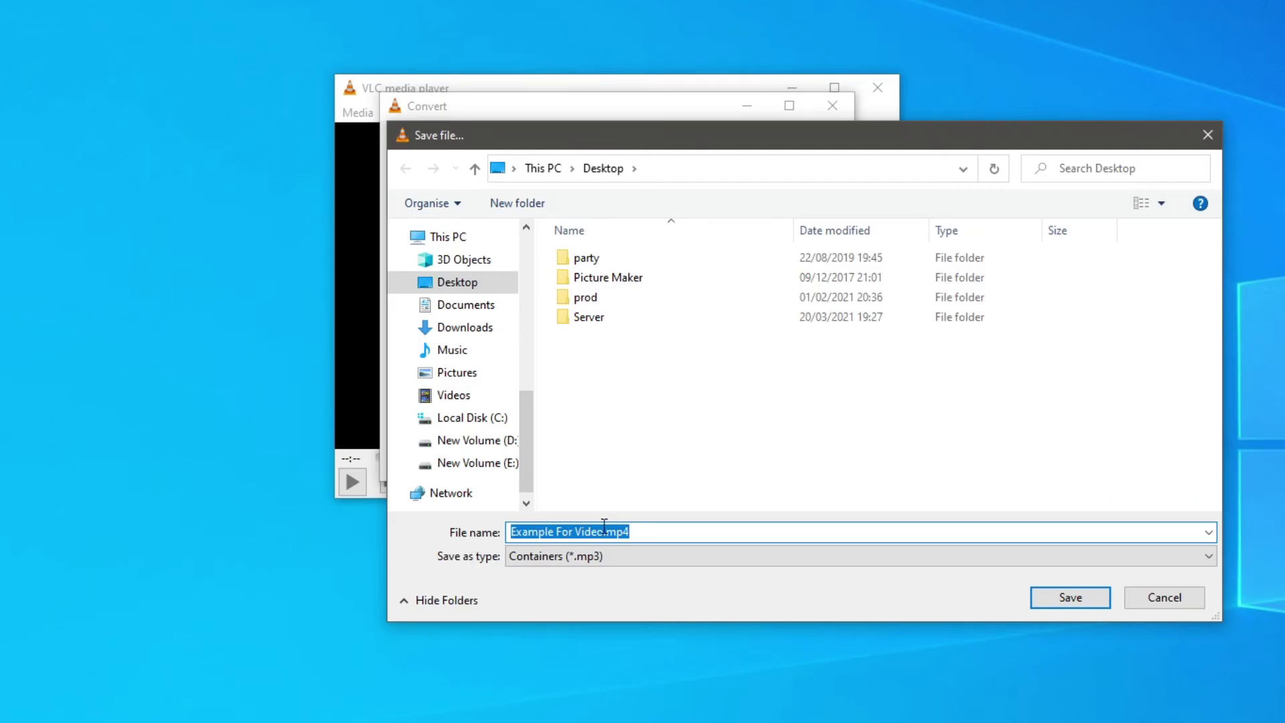
{"action": "left_click", "coordinate": [643, 533]}
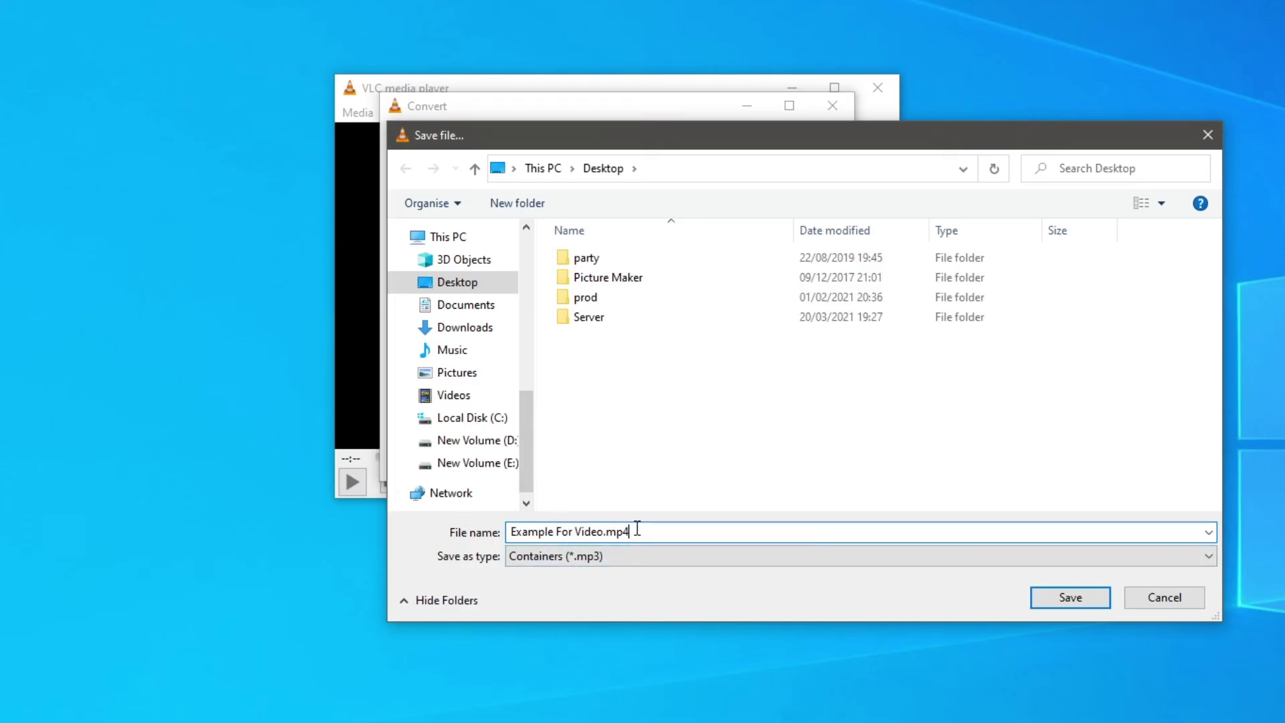
{"action": "key", "text": "BackSpace"}
{"action": "type", "text": "3"}
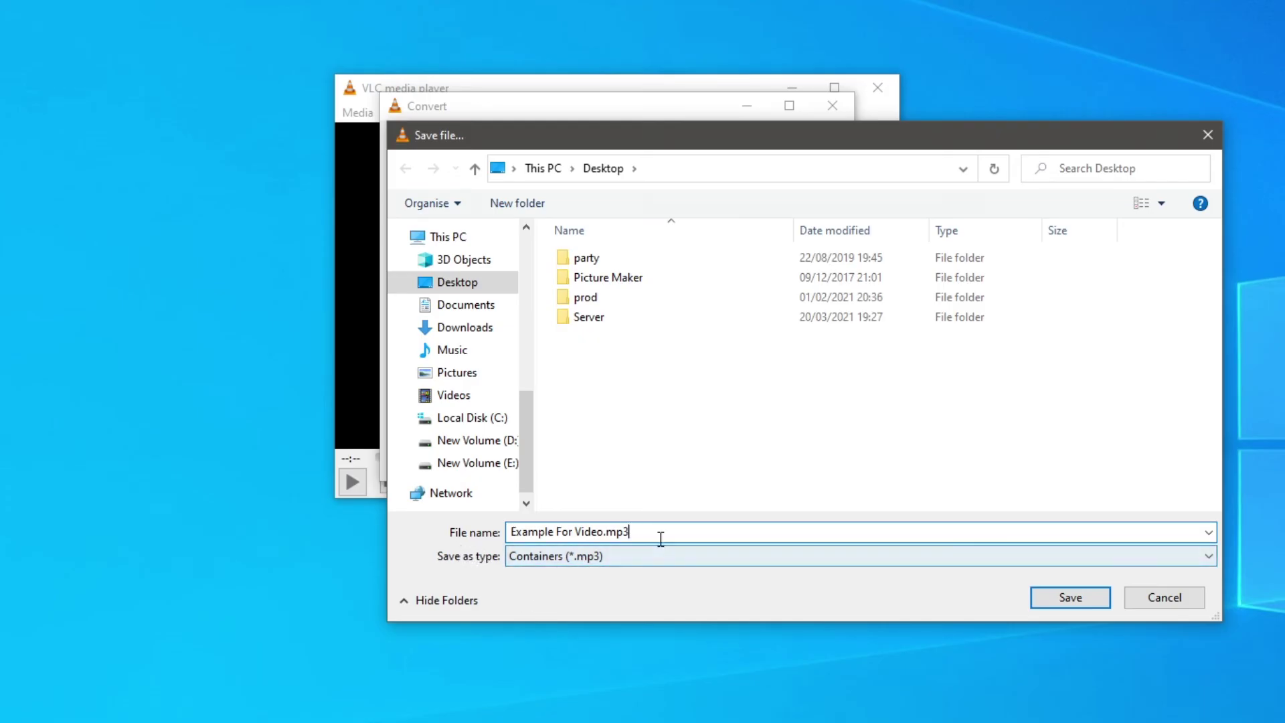
{"action": "double_click", "coordinate": [588, 532]}
{"action": "type", "text": "audio"}
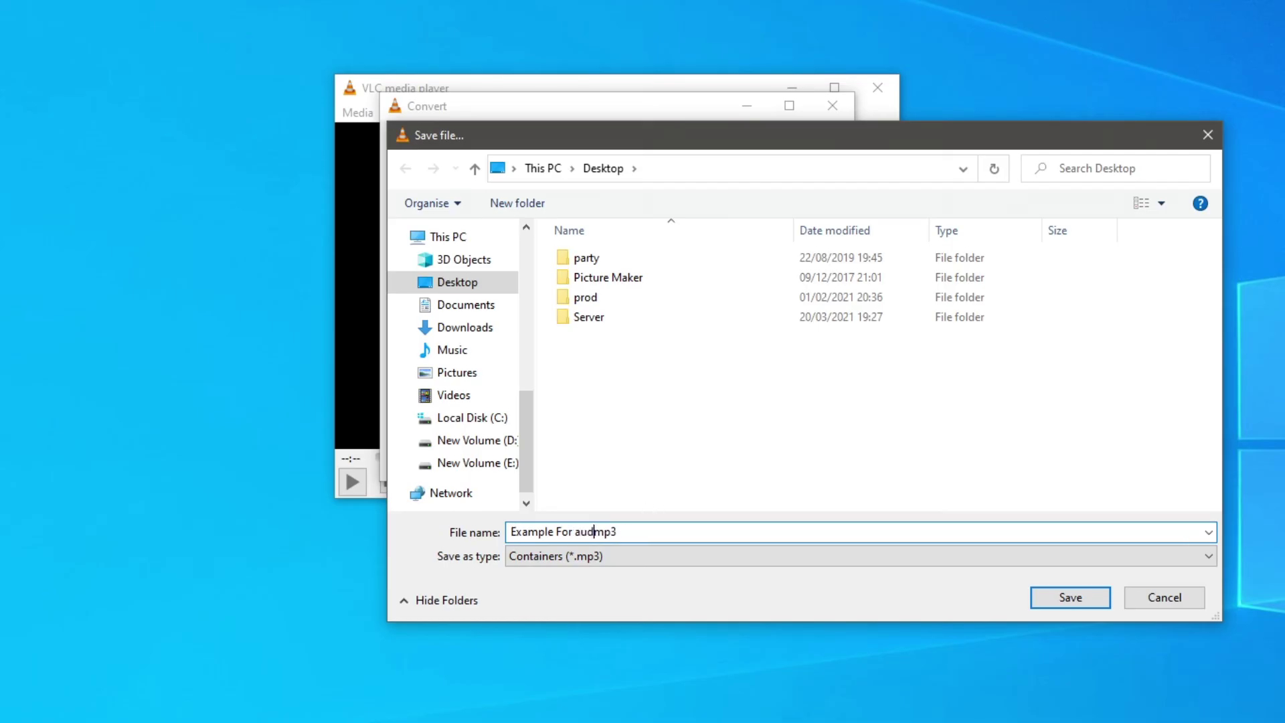
{"action": "type", "text": "."}
{"action": "left_click", "coordinate": [1061, 596]}
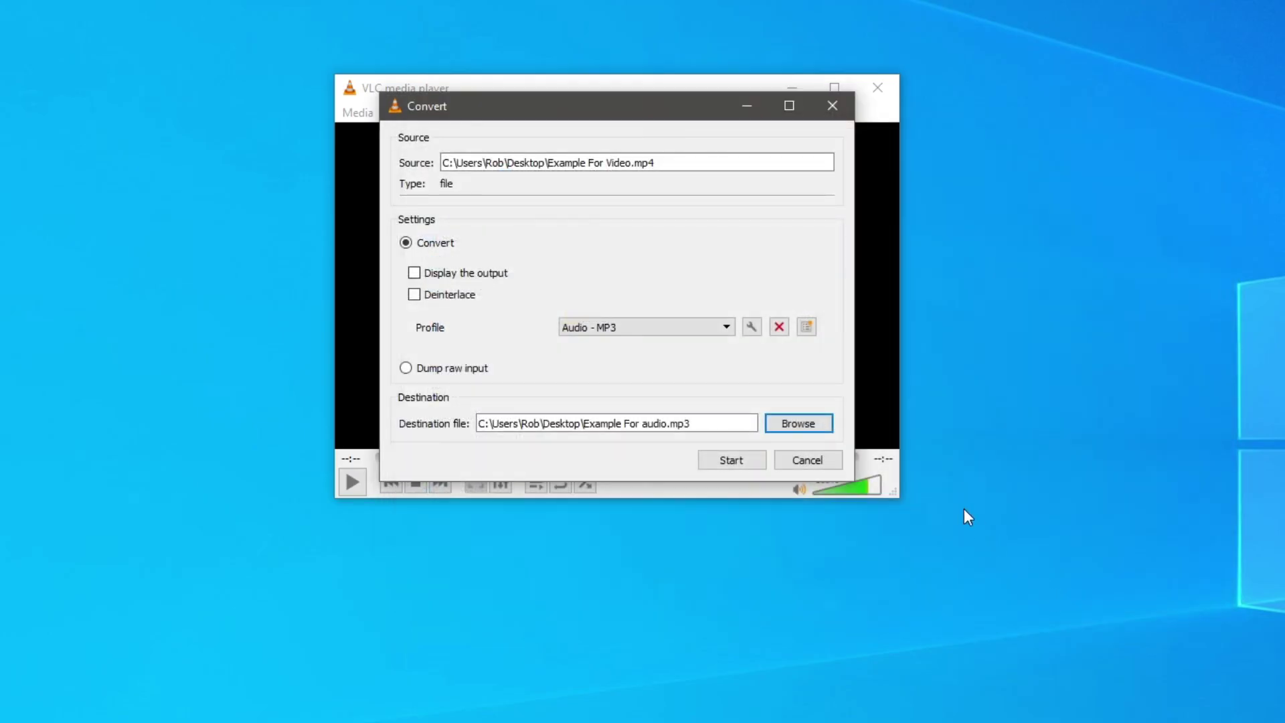
{"action": "left_click", "coordinate": [732, 460]}
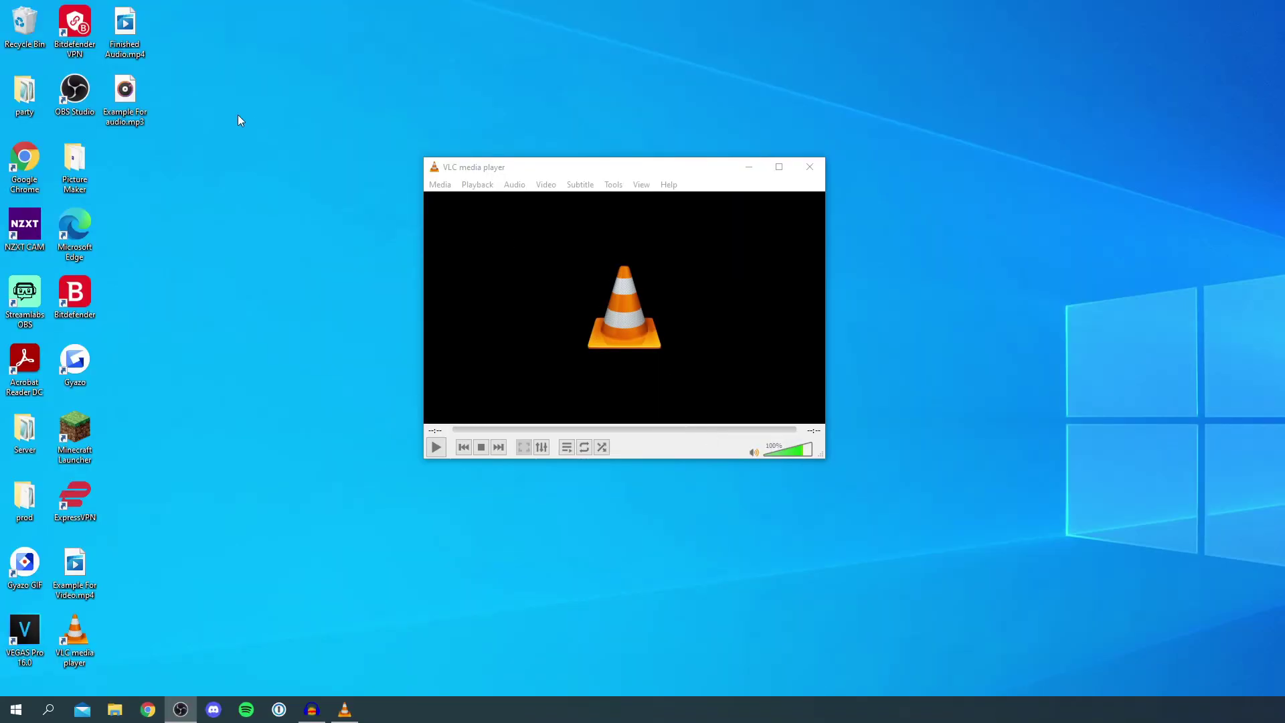
Open the converted Example For audio.mp3 from the desktop to check its playback, and close the music player
{"action": "double_click", "coordinate": [132, 99]}
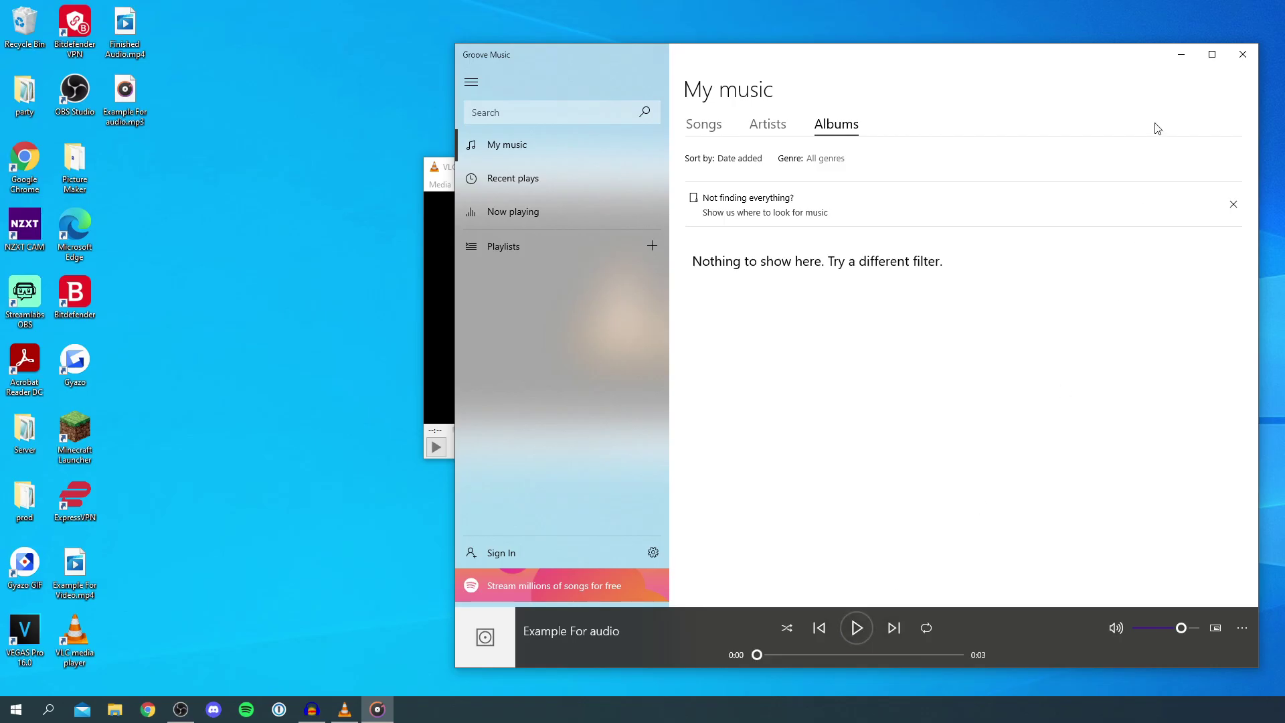
{"action": "left_click", "coordinate": [1243, 54]}
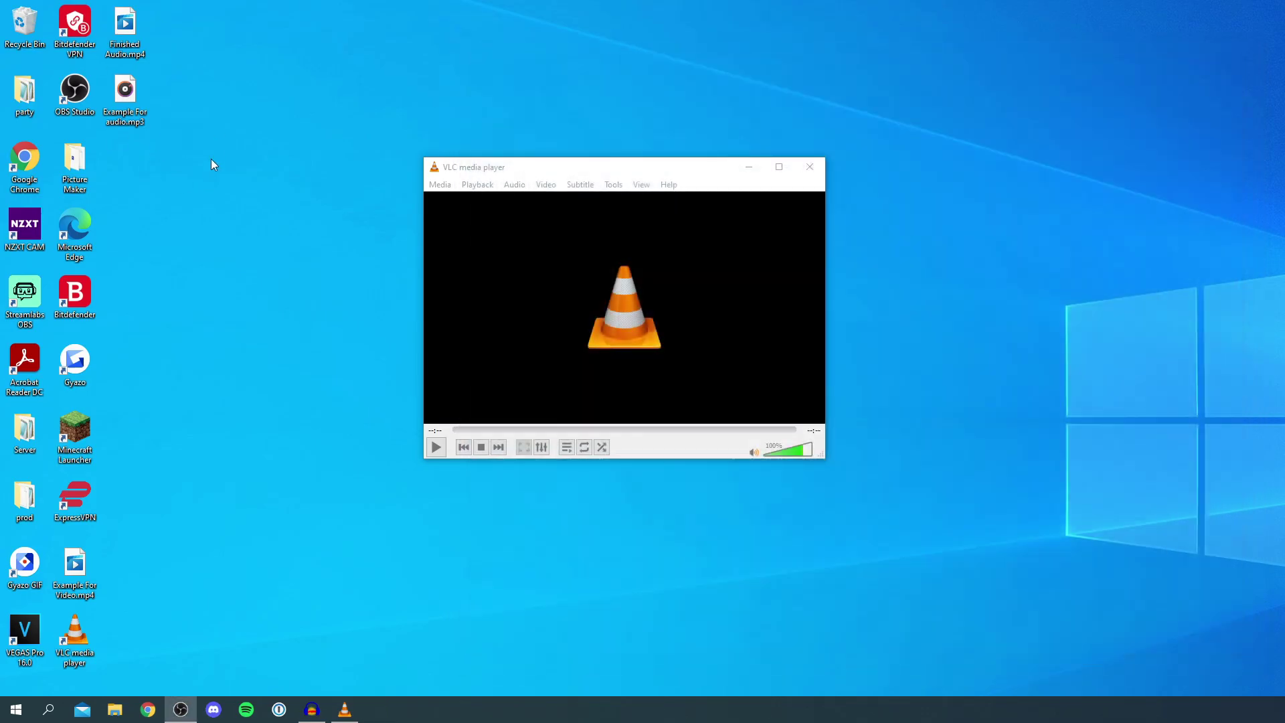